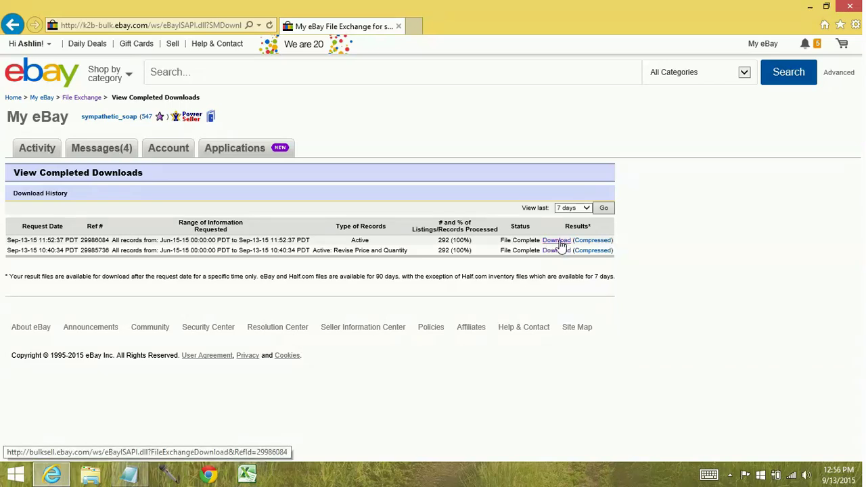
Step: Download the Active records file requested on Sep-13-15 at 11:52:37 PDT and open it in Excel
click(561, 241)
click(606, 447)
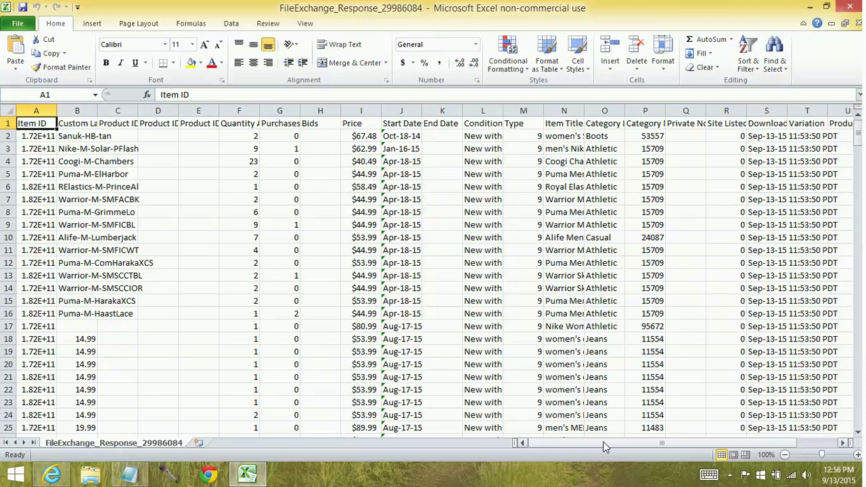
Step: Format the Item ID column as Number with 0 decimal places
click(41, 108)
right_click(42, 109)
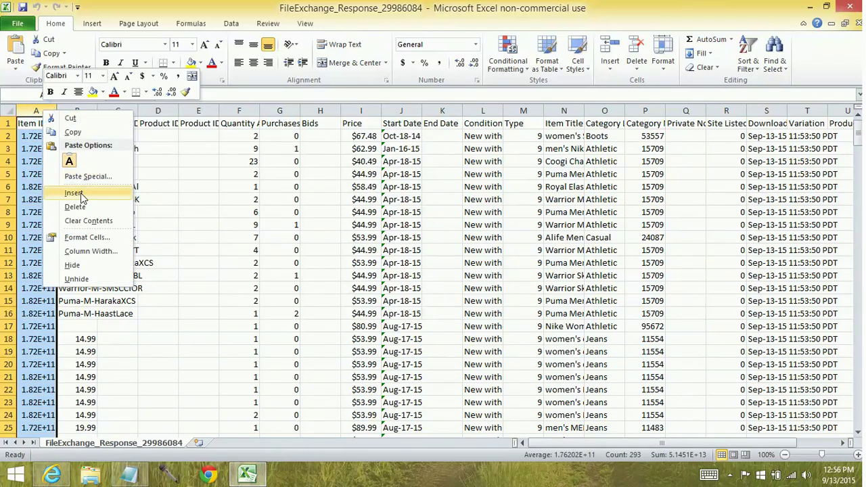
click(87, 236)
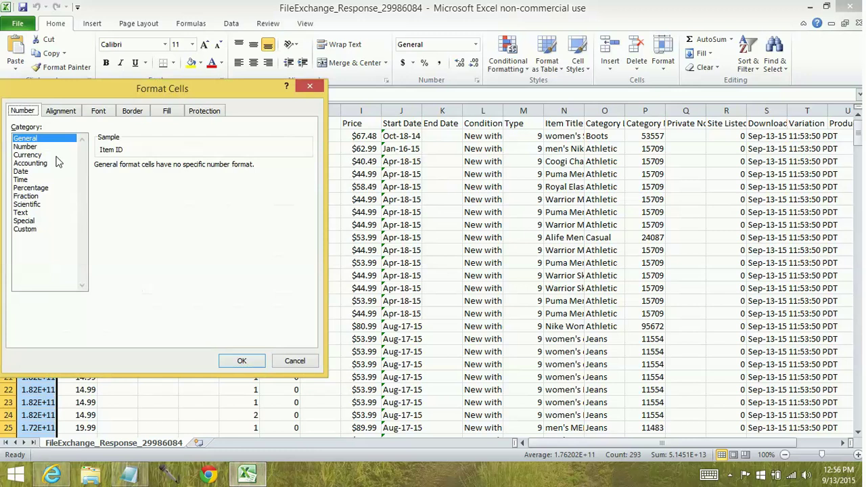
click(25, 146)
click(178, 170)
click(178, 169)
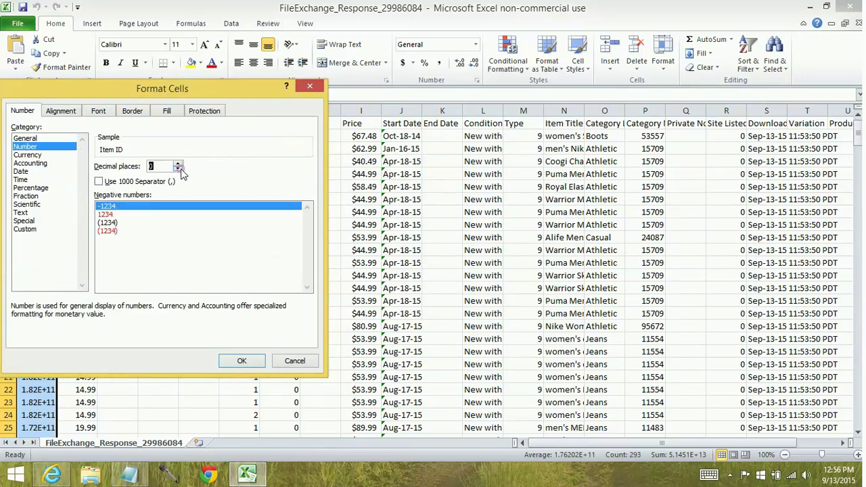
click(238, 361)
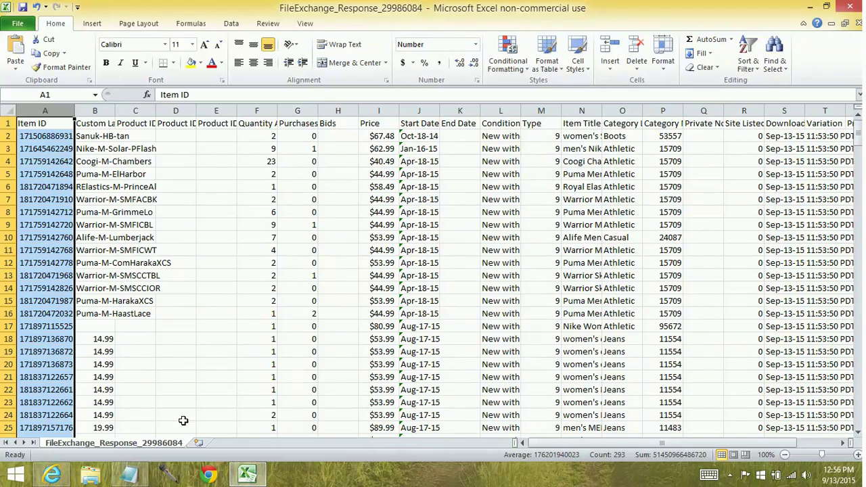
click(247, 475)
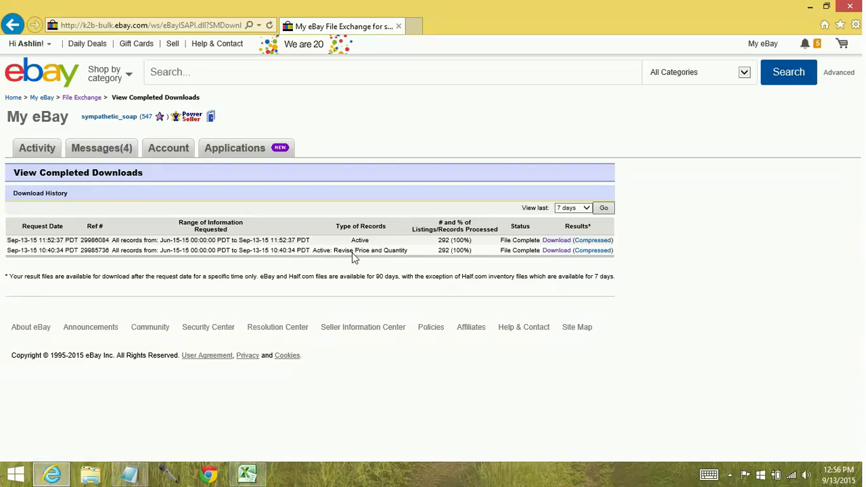
click(247, 475)
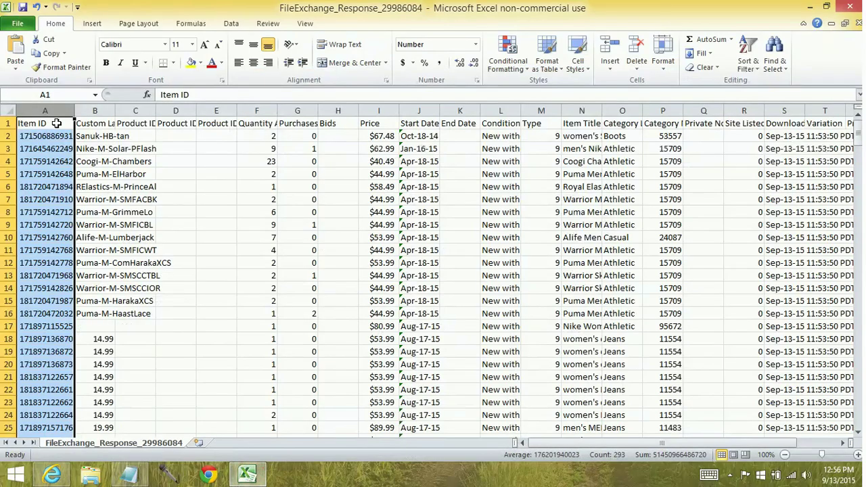
Step: Remove the spaces from the first two column headers so they read ItemID and CustomLabel
click(33, 123)
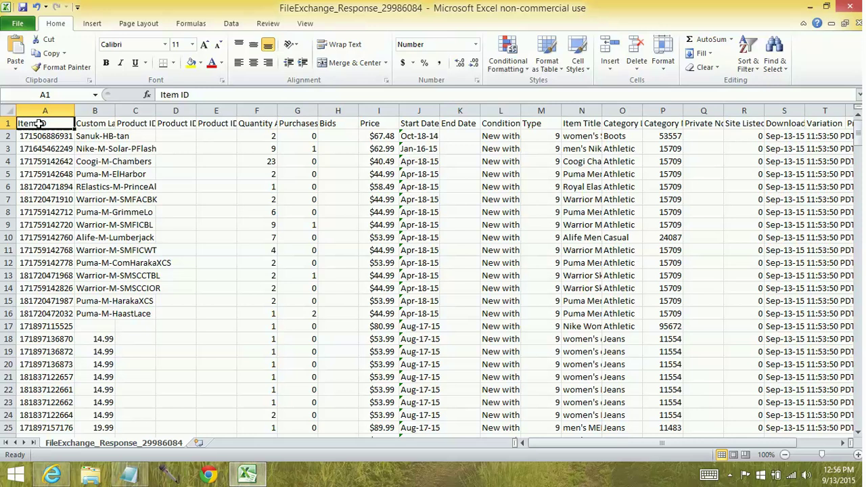
click(183, 94)
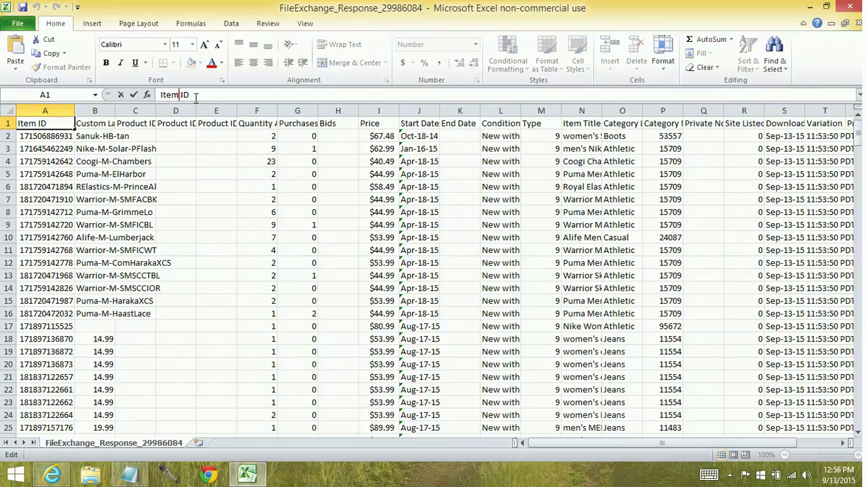
key(BackSpace)
click(95, 123)
click(194, 95)
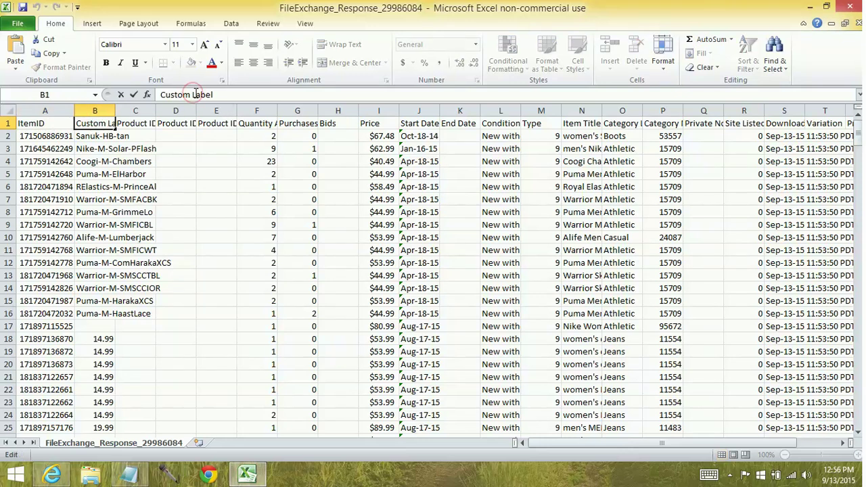
key(BackSpace)
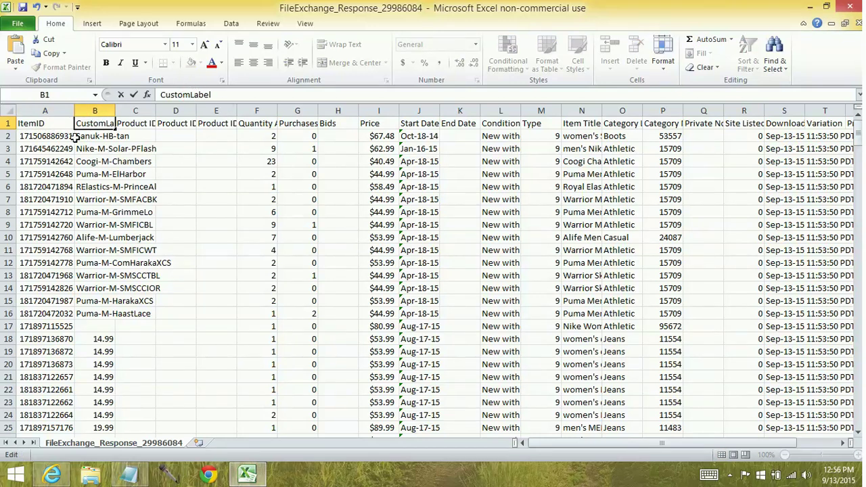
click(61, 162)
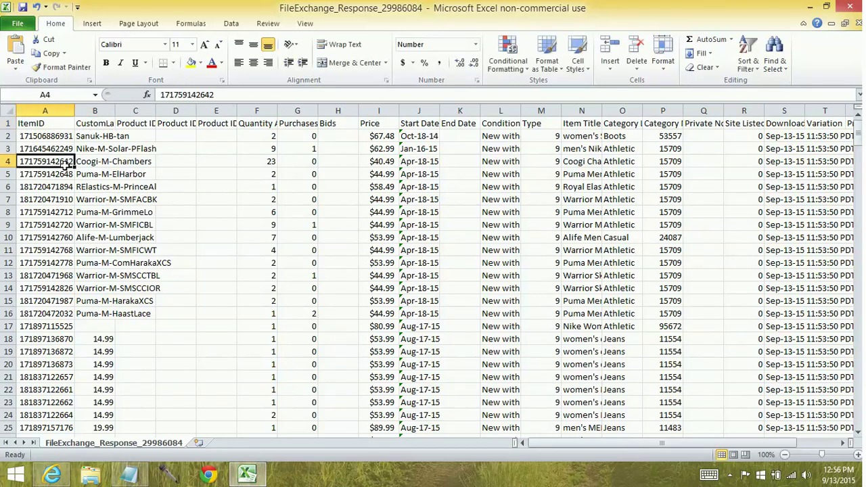
Step: Sort the listings by the Category Leaf Name column from A to Z
right_click(623, 185)
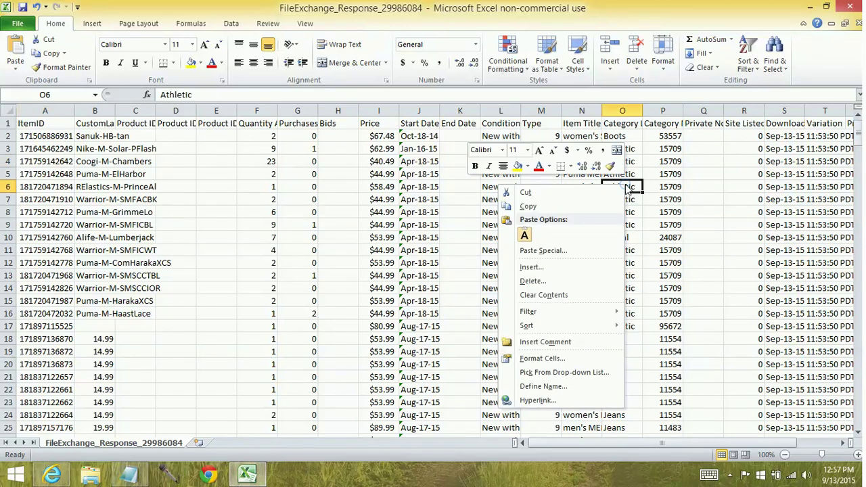
key(Escape)
click(628, 123)
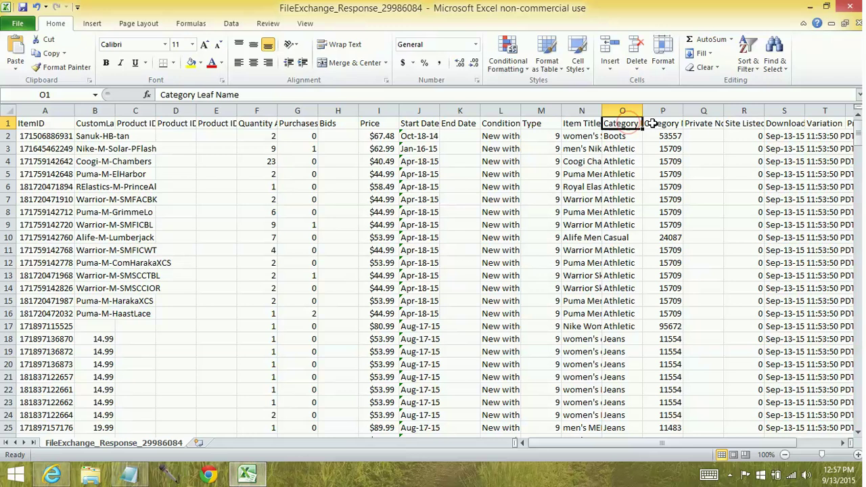
click(657, 123)
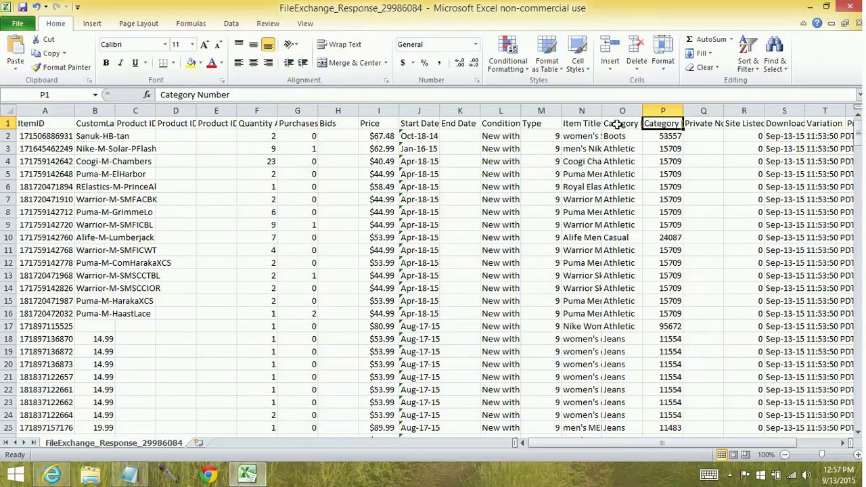
right_click(623, 186)
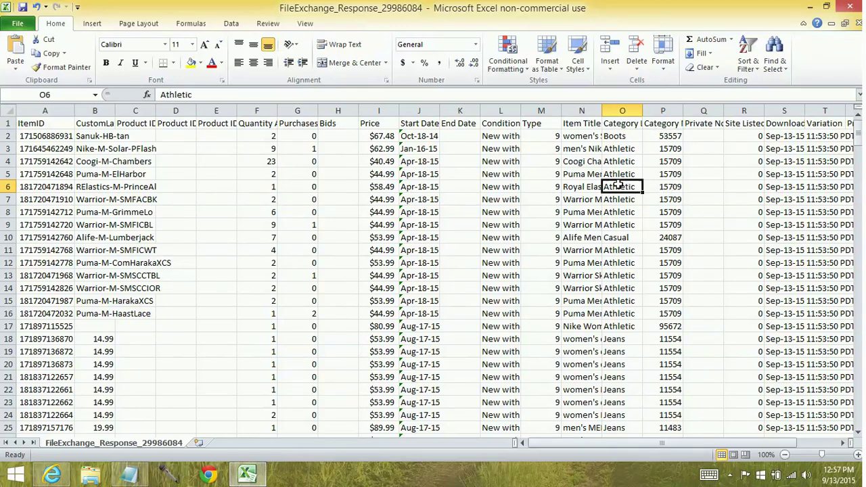
mouse_move(541, 326)
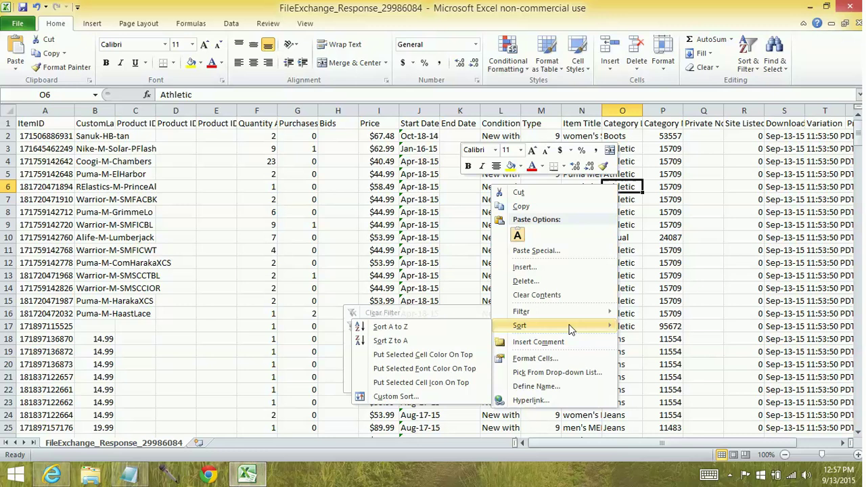
click(474, 327)
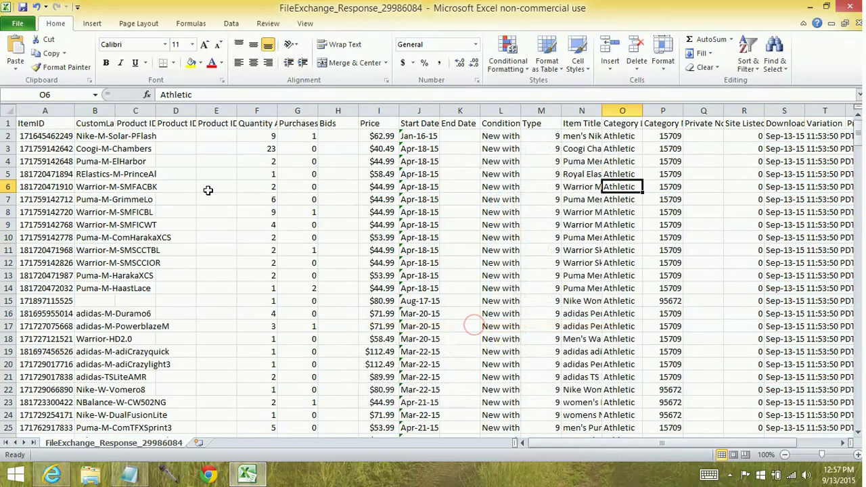
Step: Delete the listing rows above the Bracelets category, rows 2 through 77
click(27, 159)
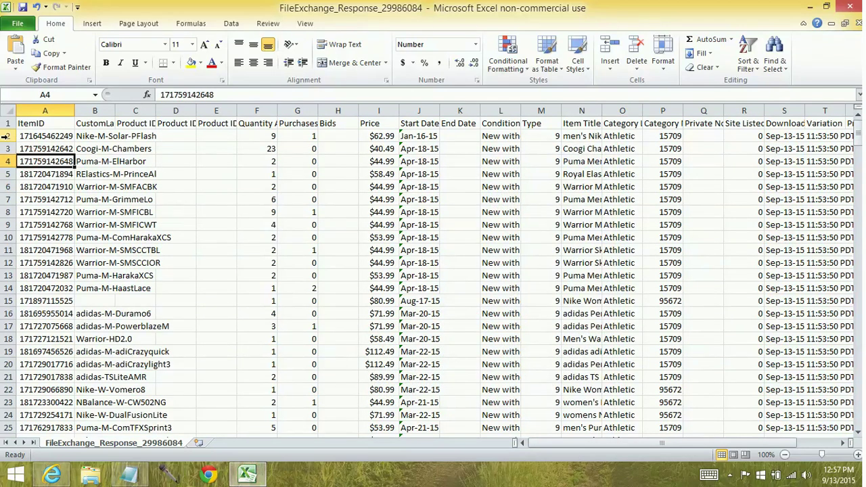
click(5, 136)
scroll(135, 237, down, 11)
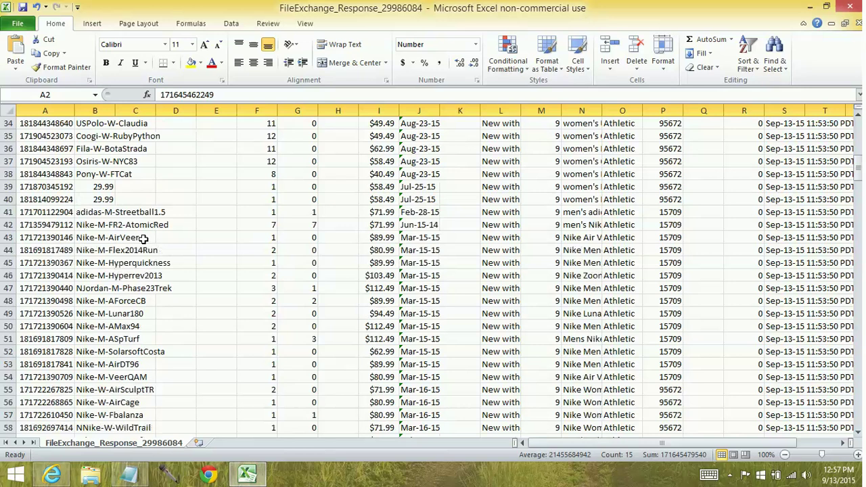
scroll(144, 239, down, 7)
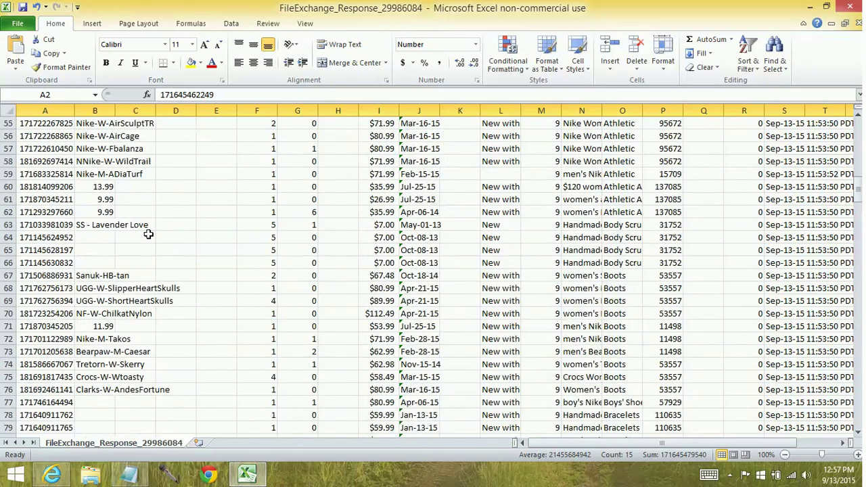
scroll(148, 234, down, 2)
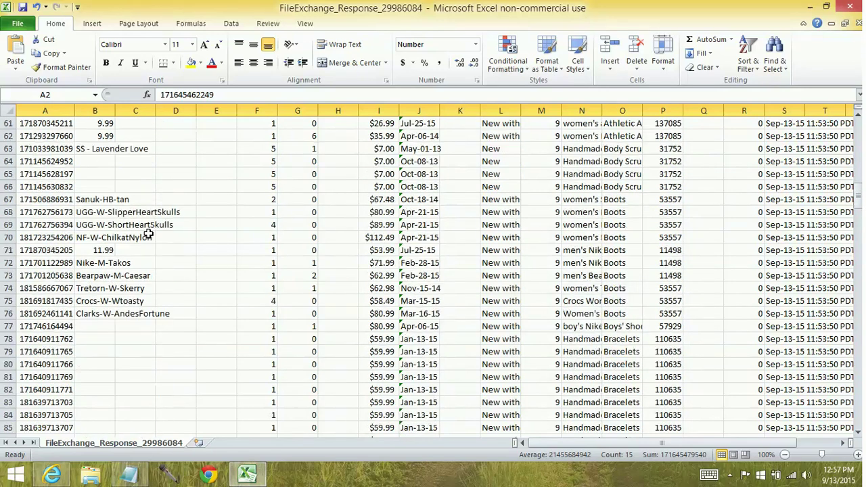
shift+click(8, 326)
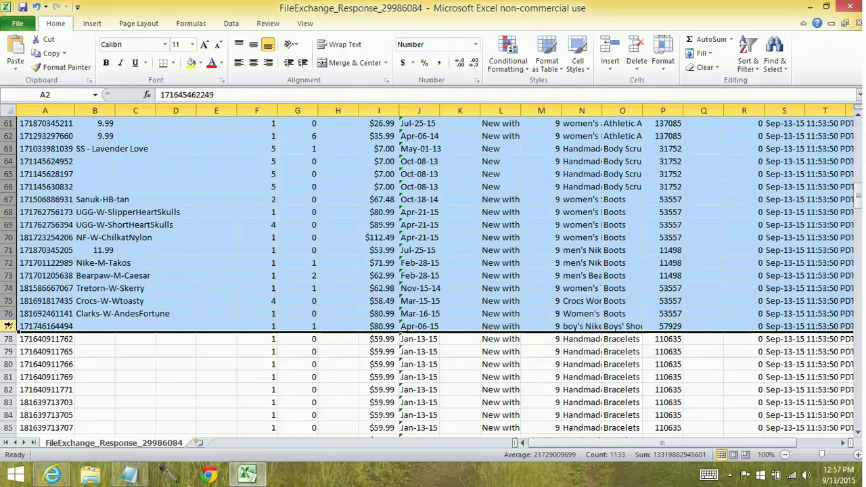
right_click(213, 245)
click(172, 343)
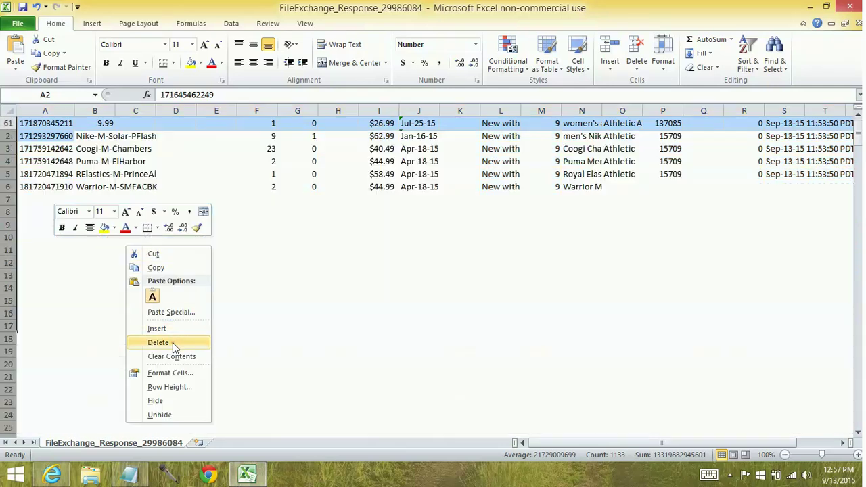
Step: Delete all listing rows below the Bracelets category, rows 12 through 217
click(8, 263)
scroll(40, 252, down, 19)
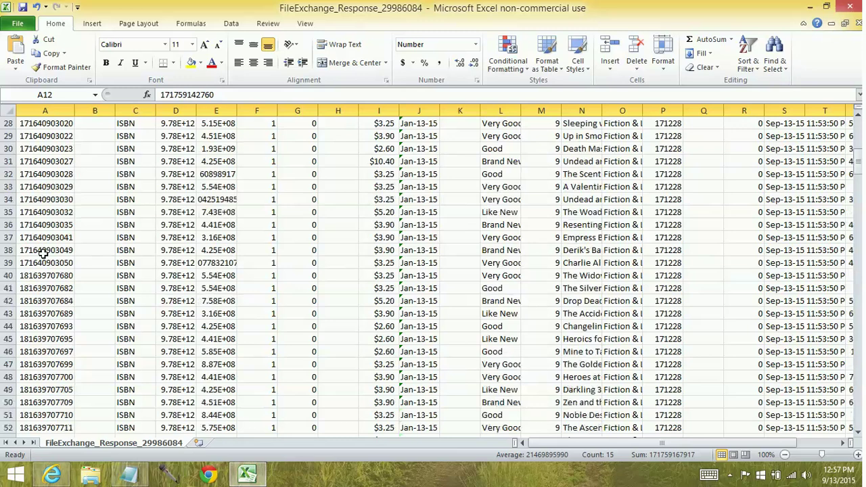
scroll(42, 252, down, 20)
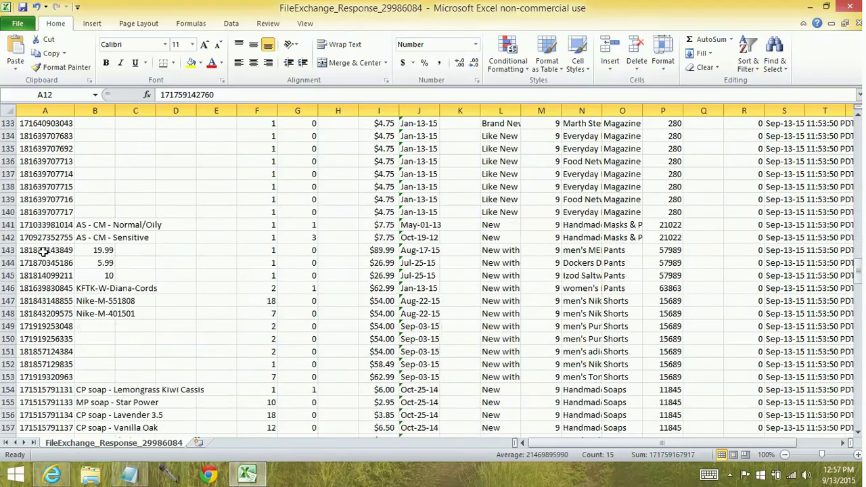
scroll(42, 251, down, 14)
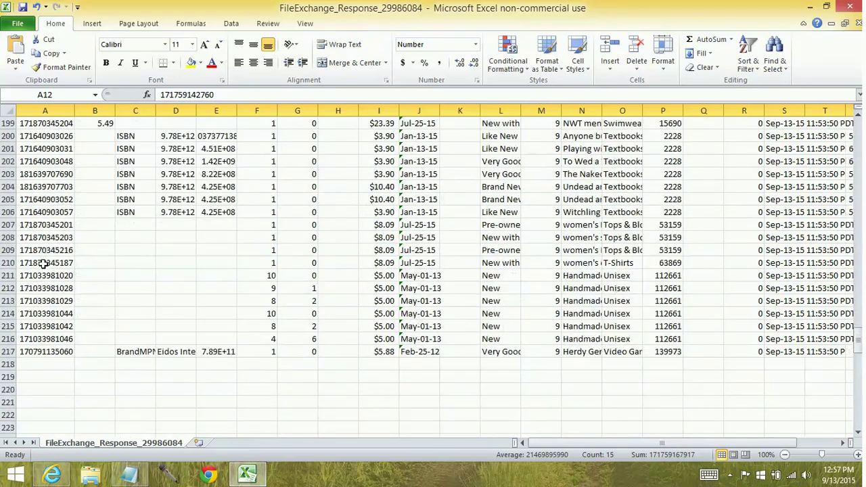
shift+click(8, 352)
right_click(8, 351)
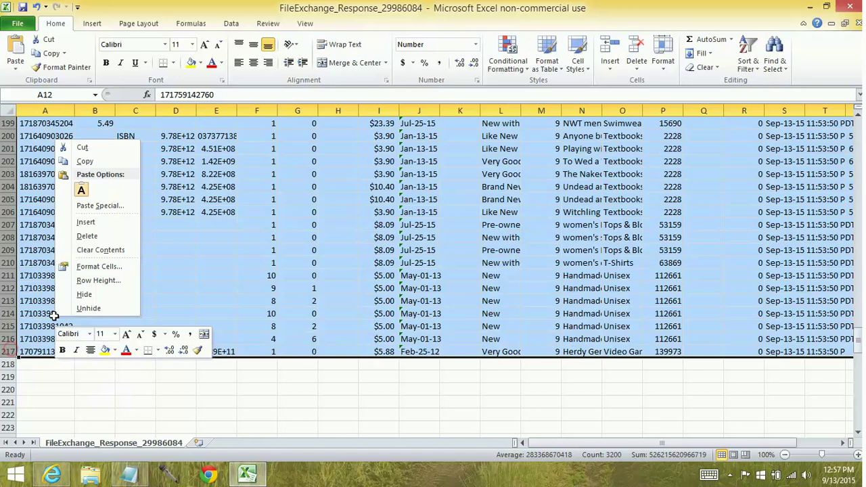
click(94, 236)
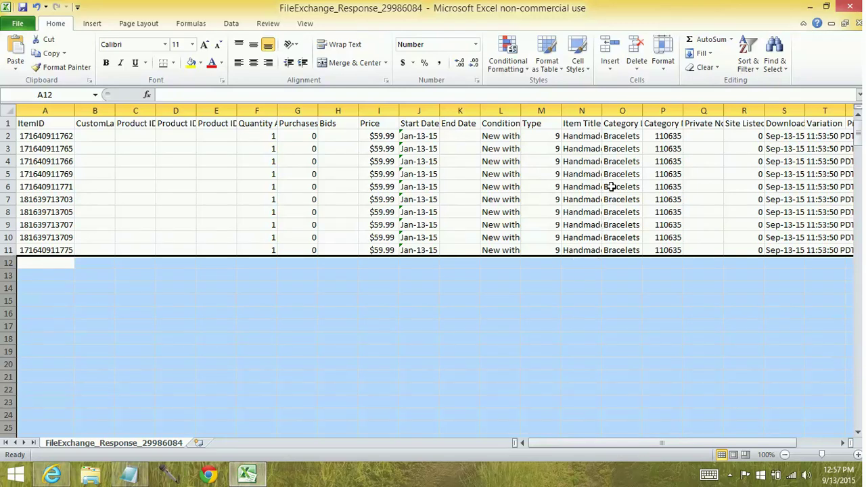
click(484, 329)
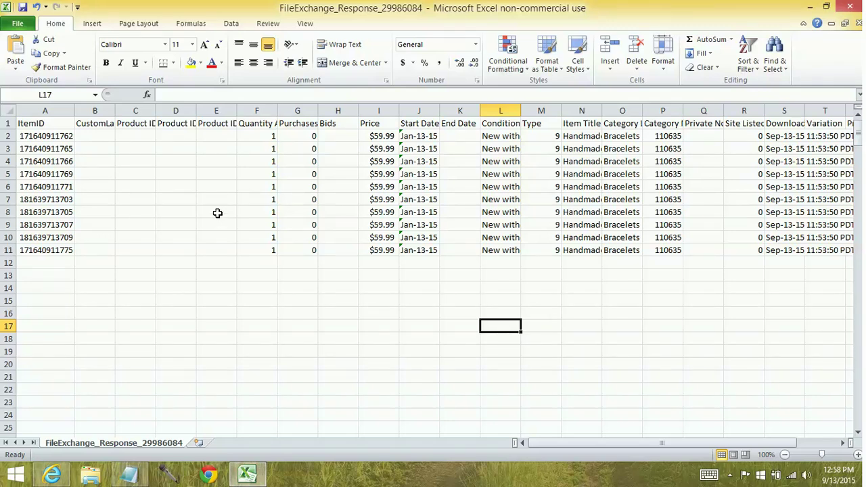
Step: Delete the columns CustomLabel through Bids and Start Date through OutOfStockControl, keeping only ItemID and Price
drag(105, 110, 338, 110)
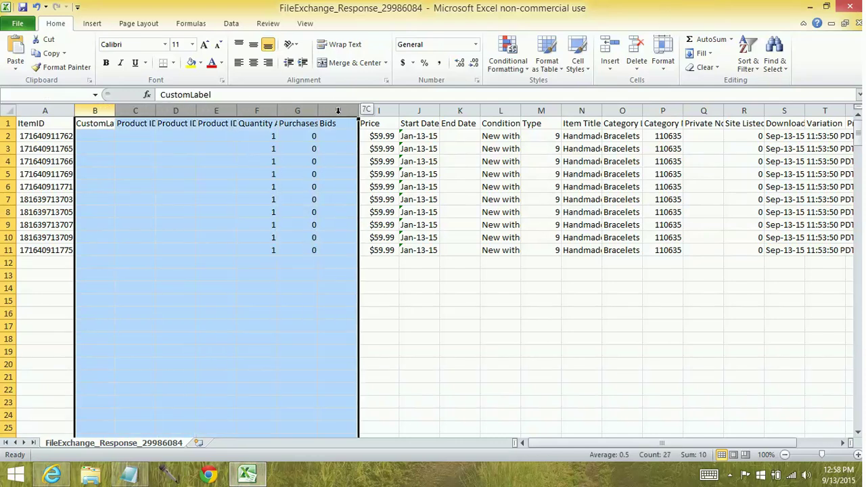
right_click(340, 115)
click(287, 212)
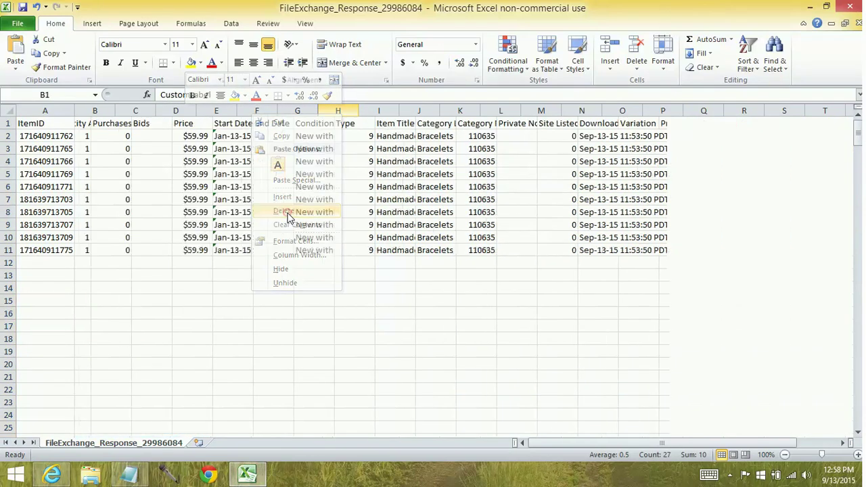
drag(135, 110, 696, 111)
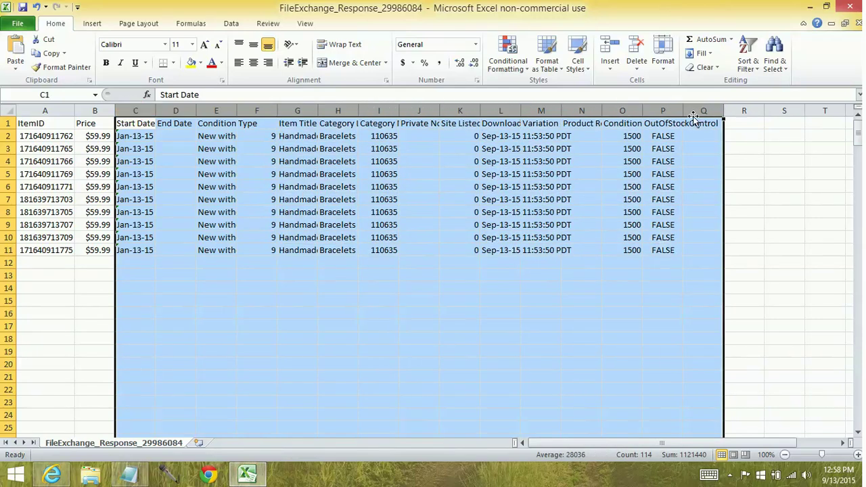
right_click(687, 116)
click(643, 210)
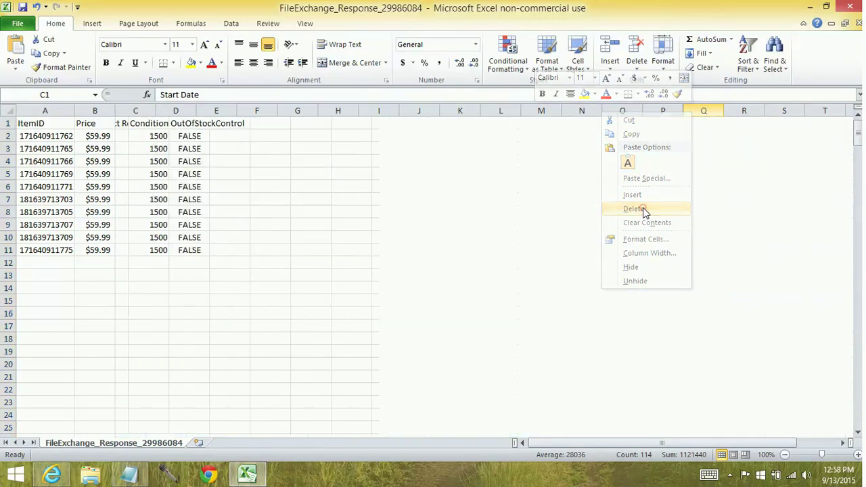
click(91, 123)
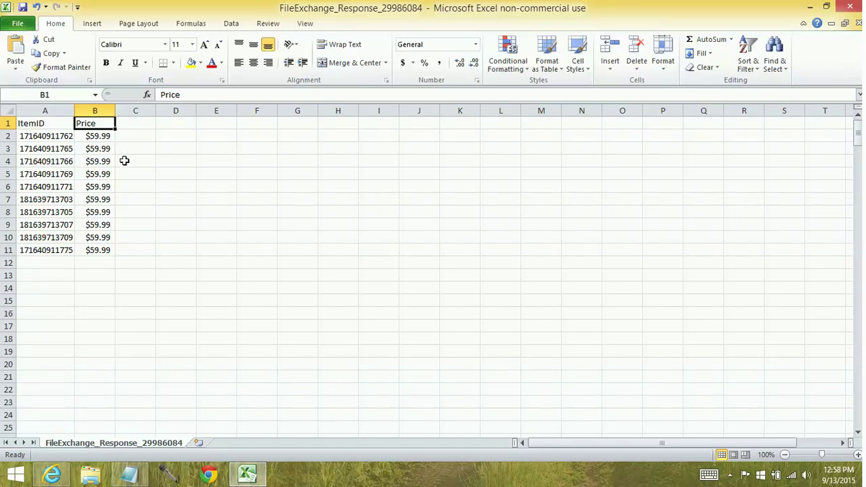
Step: Open the File_Exchange_Advanced_Instructions PDF from the desktop in Adobe Reader and search it for "price"
click(863, 482)
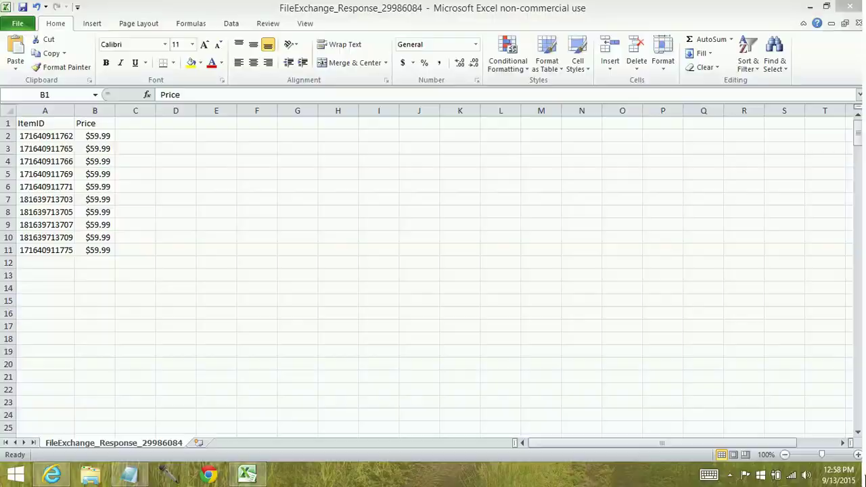
double_click(23, 357)
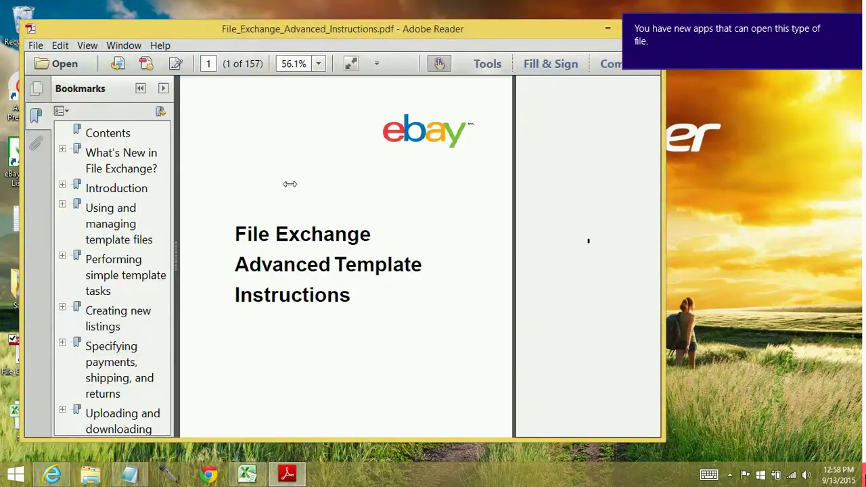
click(855, 24)
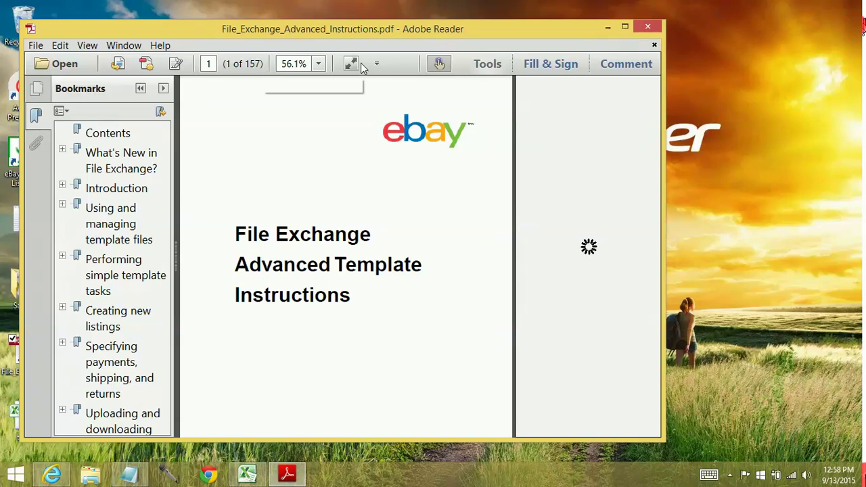
key(ctrl+f)
text(pri)
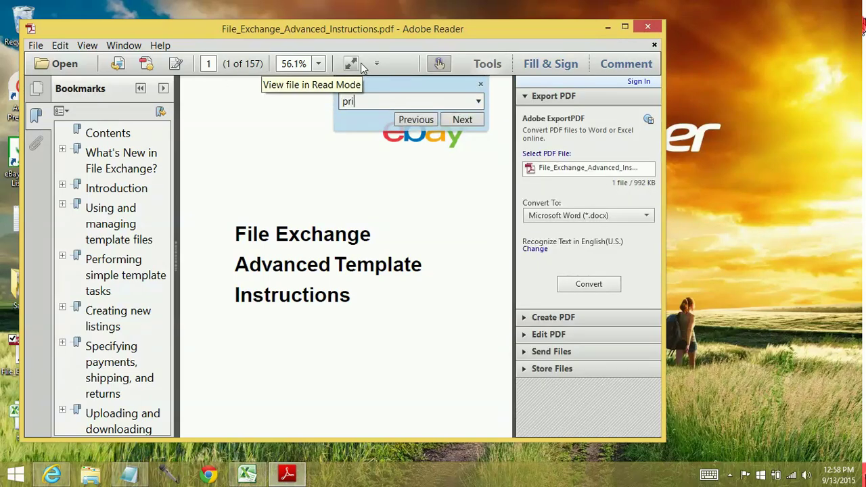
text(ce)
key(Return)
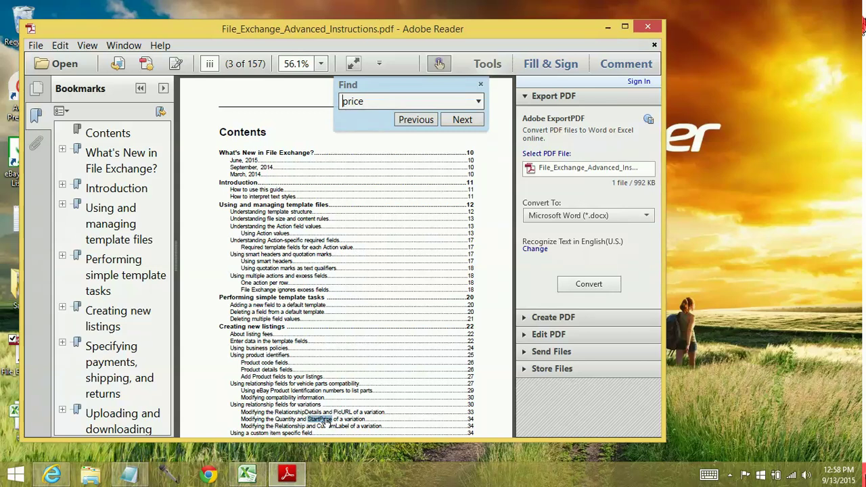
Step: Go through the "price" matches to the StartPrice entry in the contents and open its field definition
click(461, 121)
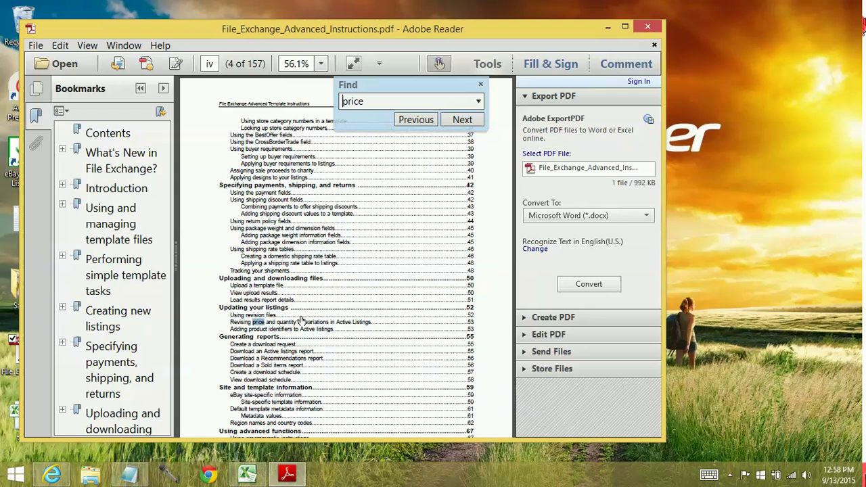
click(470, 121)
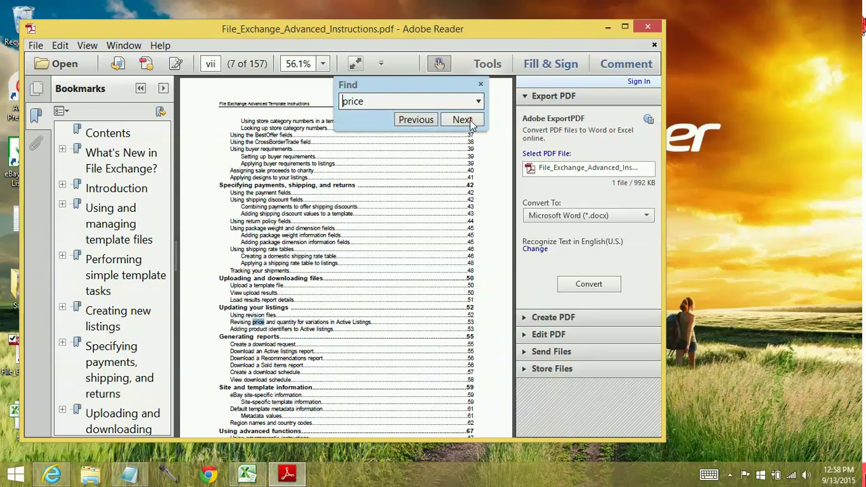
click(463, 120)
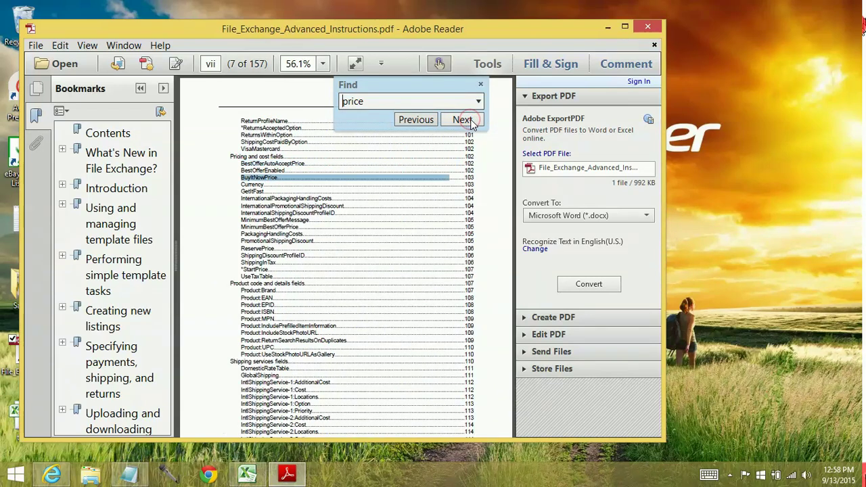
click(470, 119)
click(470, 119)
click(470, 119)
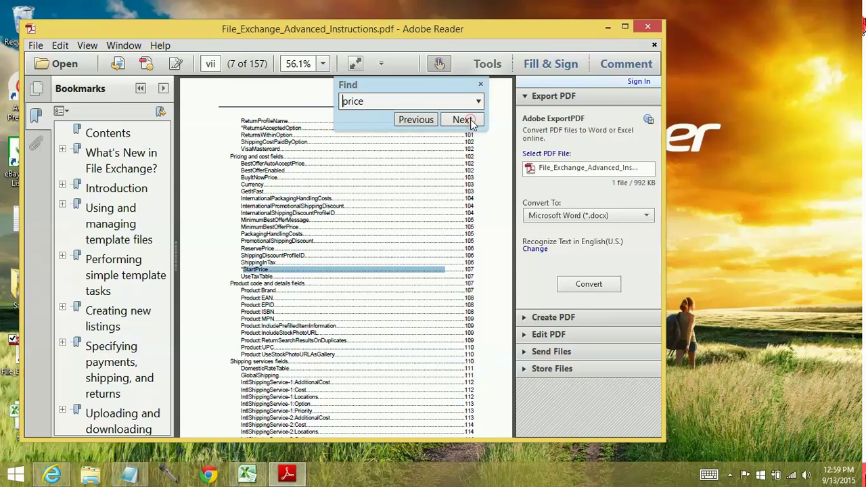
click(267, 274)
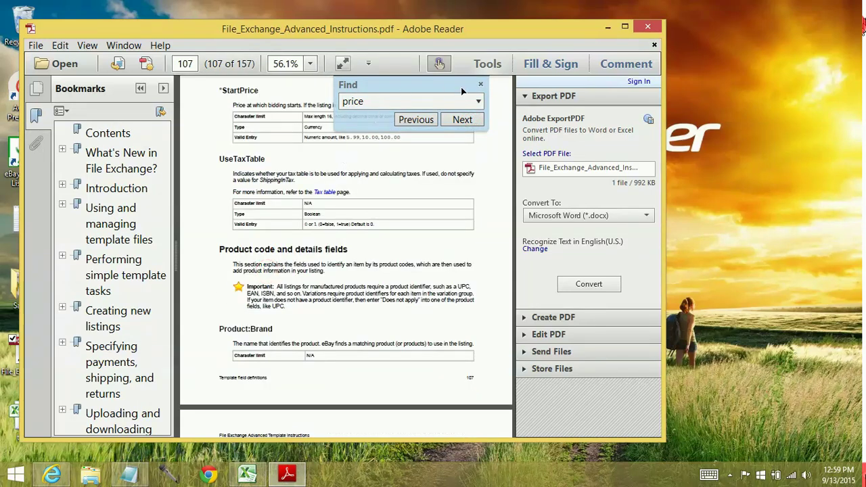
click(480, 86)
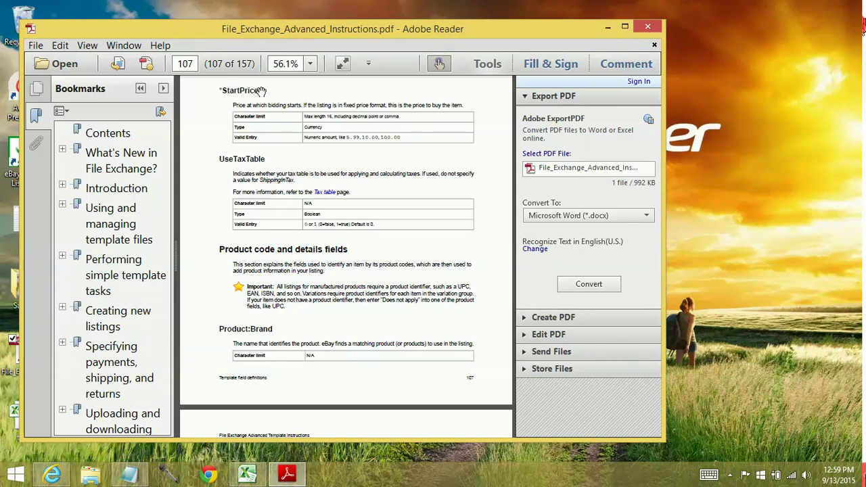
scroll(255, 101, up, 1)
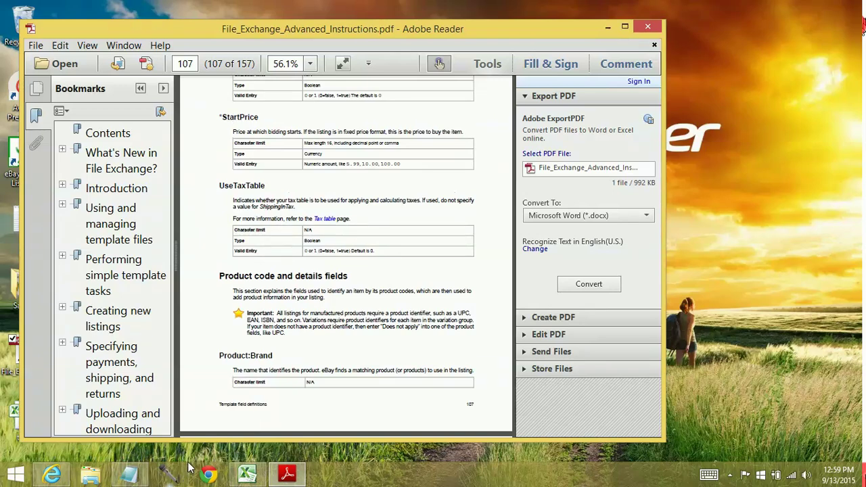
Step: Switch back to the report in Excel and rename the Price header in B1 to StartPrice
mouse_move(255, 483)
click(278, 476)
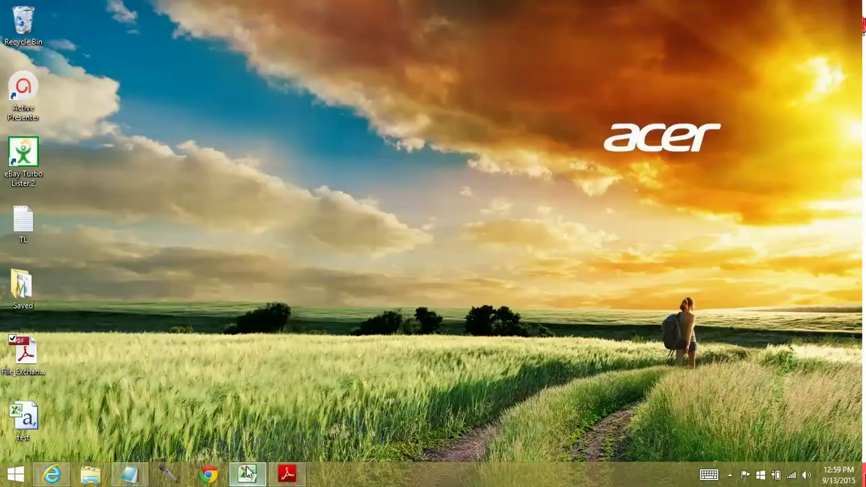
click(247, 474)
click(161, 94)
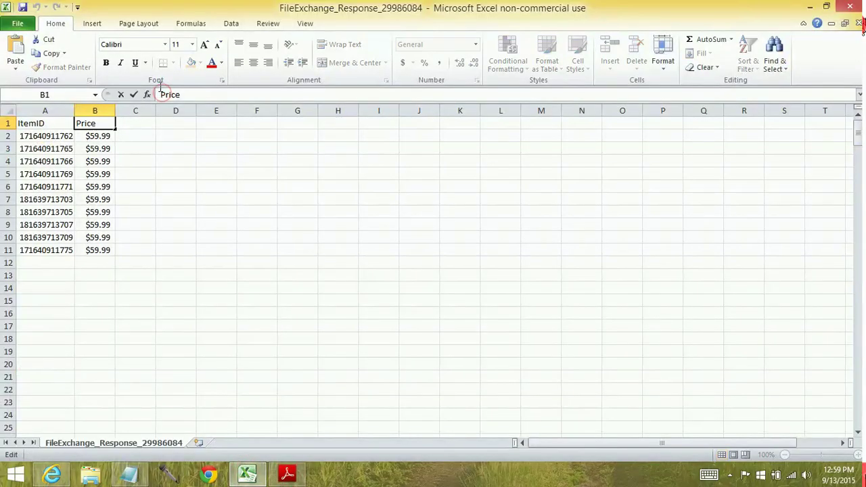
text(Start)
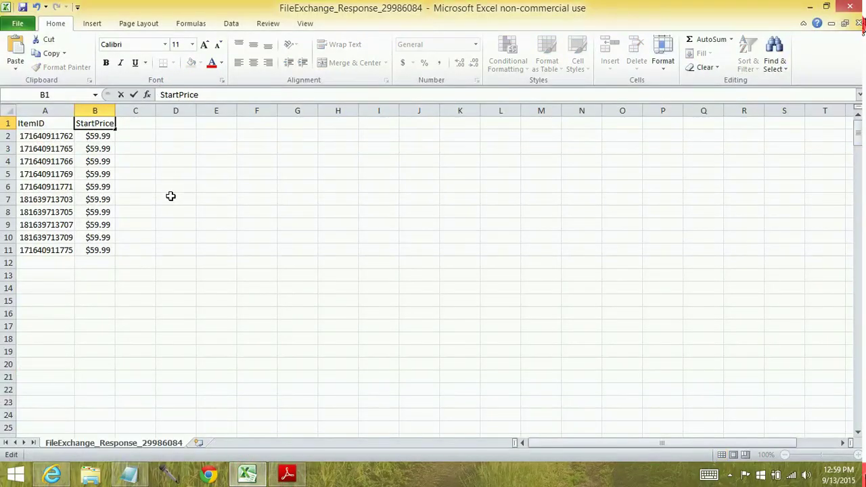
click(170, 196)
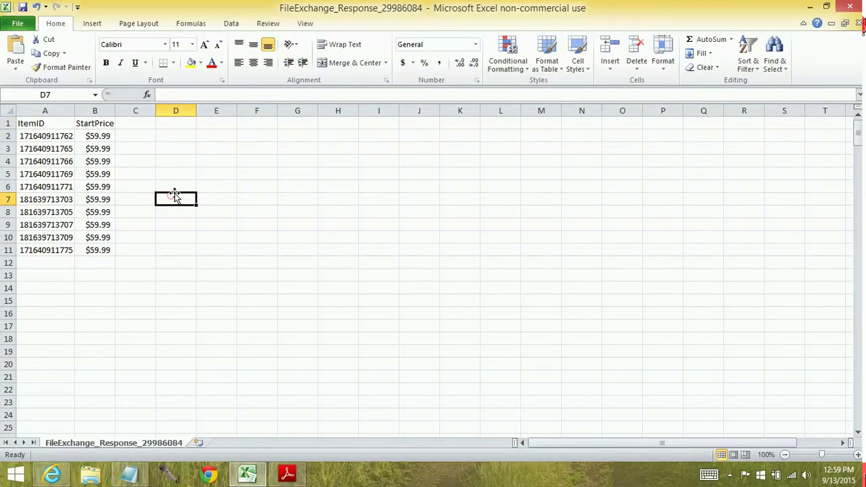
Step: Format the StartPrice column as Number with 2 decimal places
click(94, 110)
right_click(95, 110)
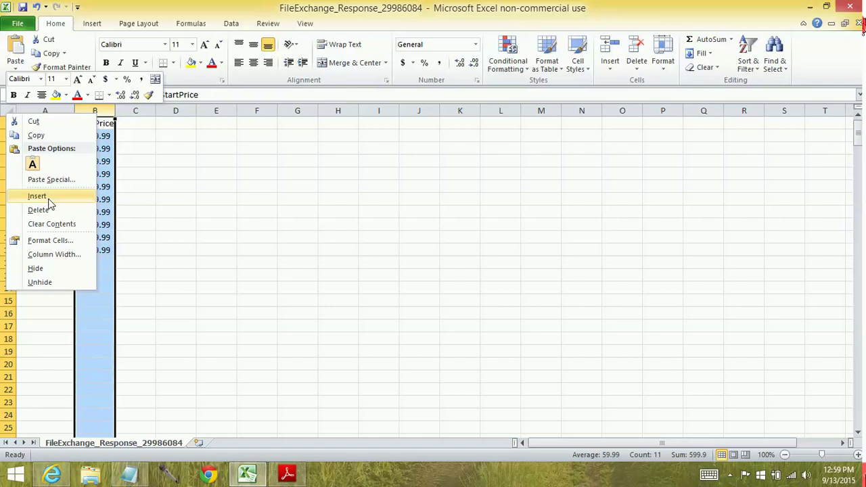
click(60, 241)
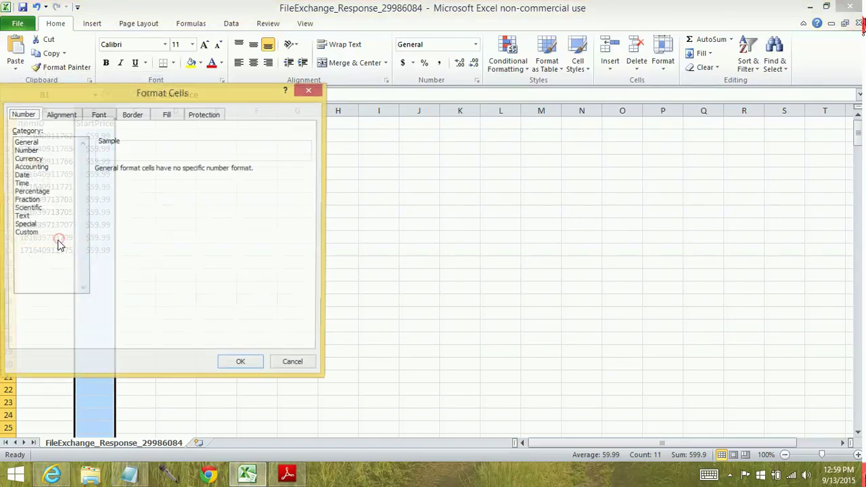
click(30, 150)
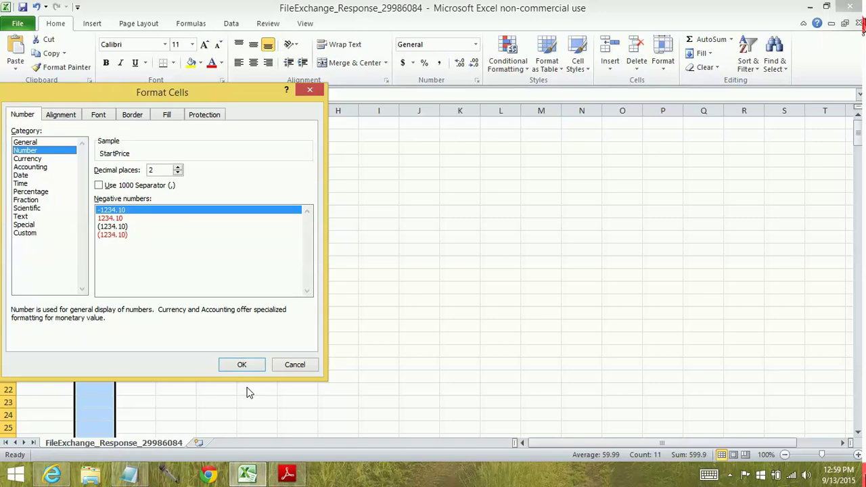
click(242, 365)
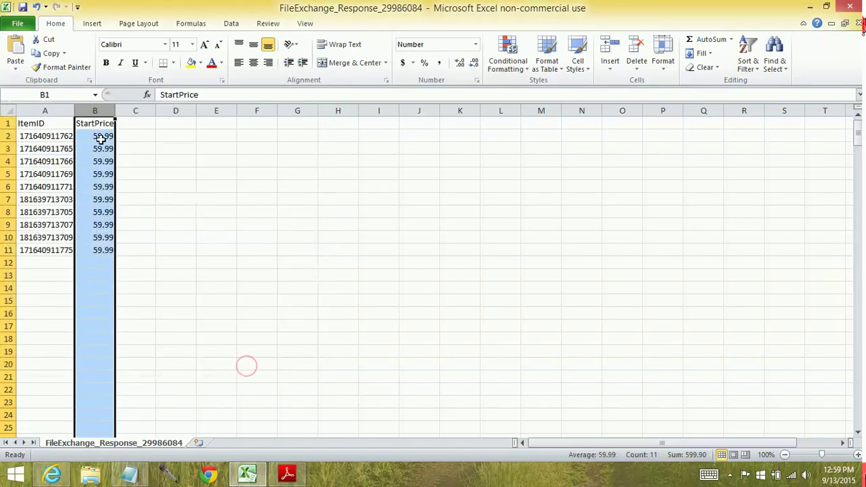
click(143, 261)
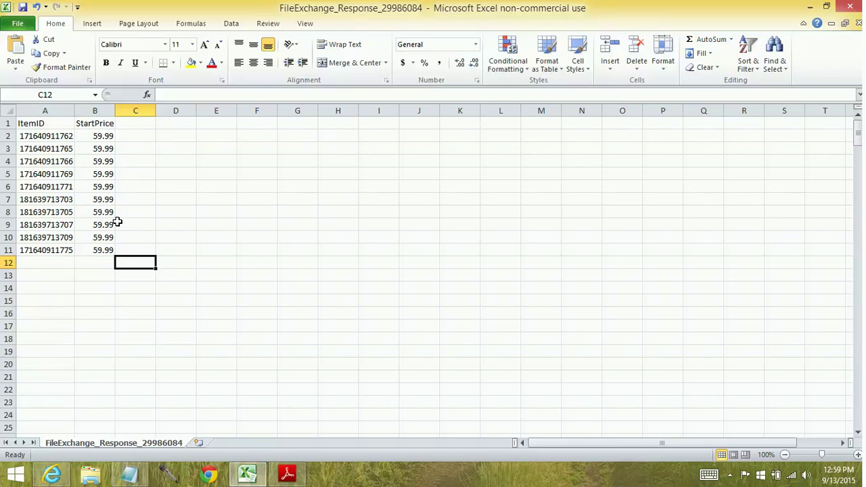
Step: Insert a new column before ItemID and give it the header Action
right_click(38, 111)
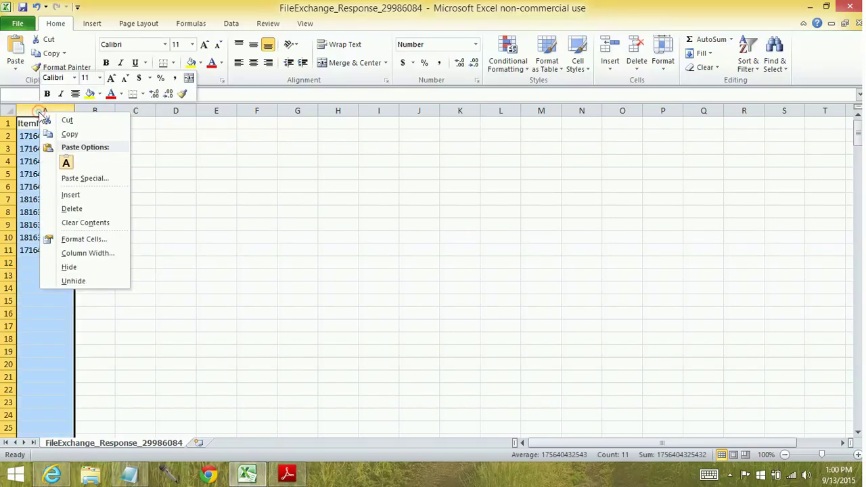
click(67, 193)
click(39, 126)
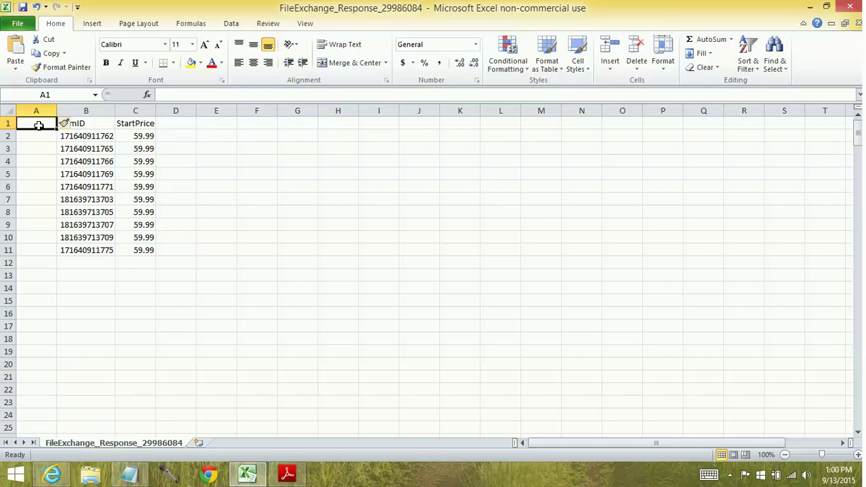
text(Action)
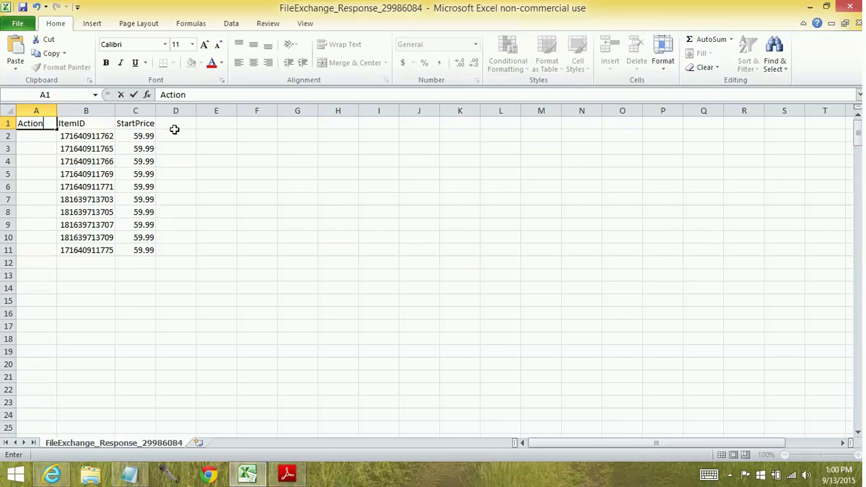
click(36, 134)
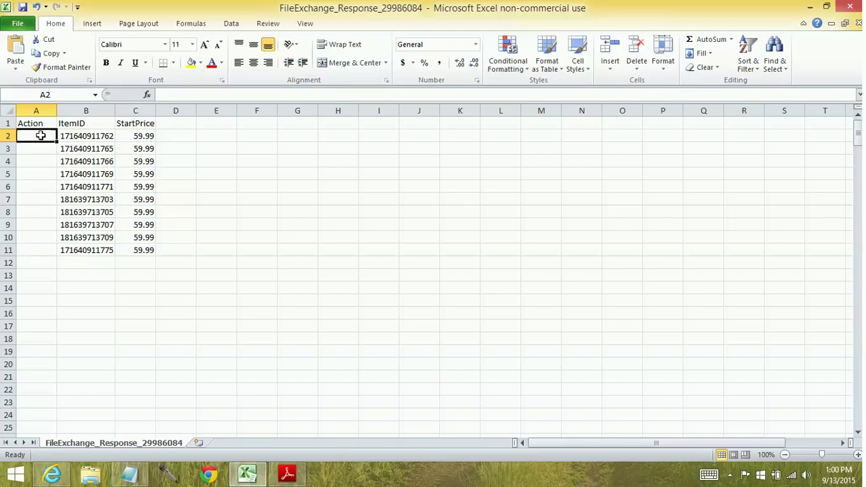
Step: Enter Revise in A2 and copy it to the Action cells of all listings through A11
double_click(43, 134)
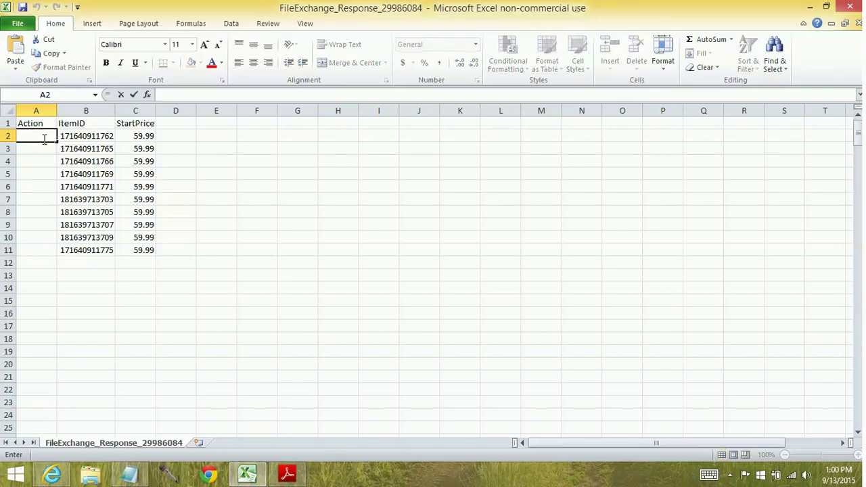
text(Revise)
key(Return)
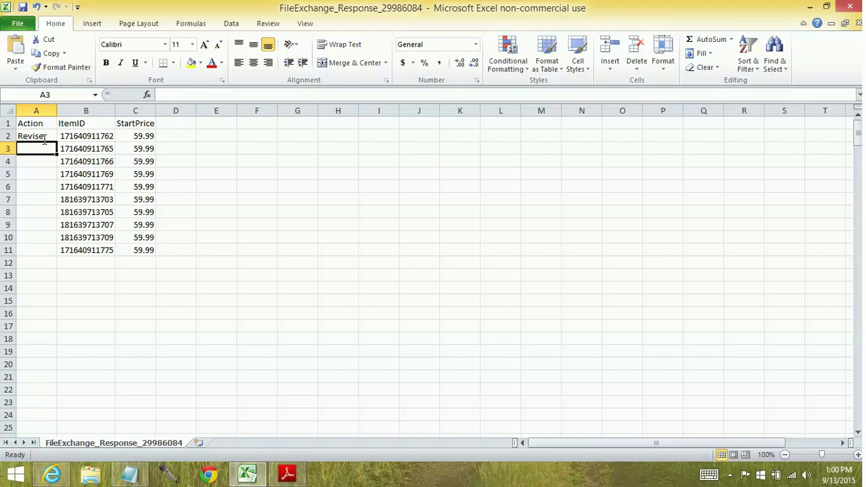
click(42, 138)
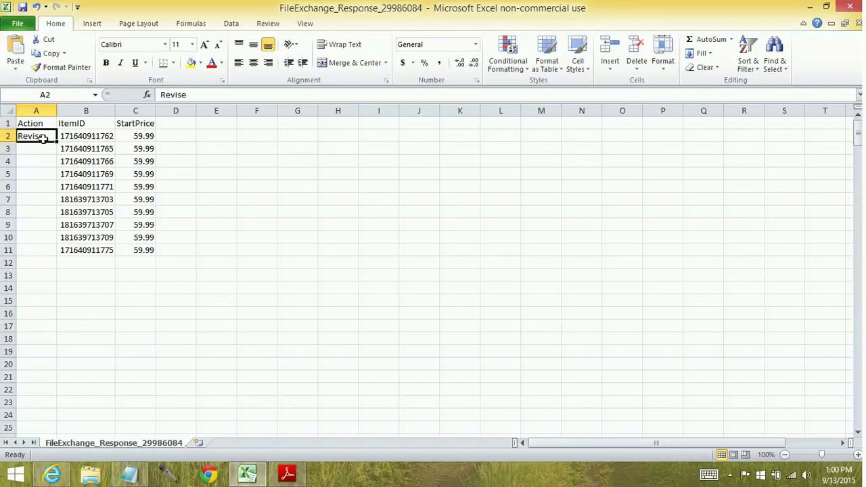
key(ctrl+c)
key(shift+Down)
key(shift+Down)
key(shift+Down)
key(shift+Down)
key(shift+Down)
key(shift+Down)
key(shift+Down)
key(shift+Down)
key(shift+Down)
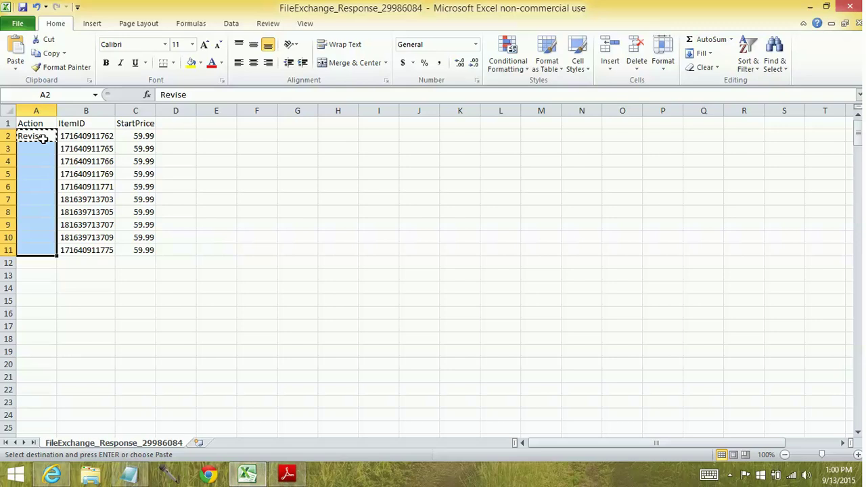
key(ctrl+v)
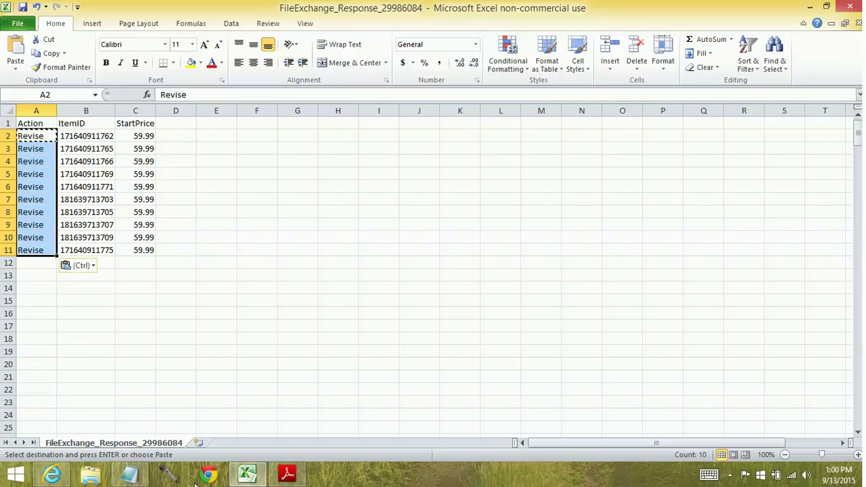
click(177, 306)
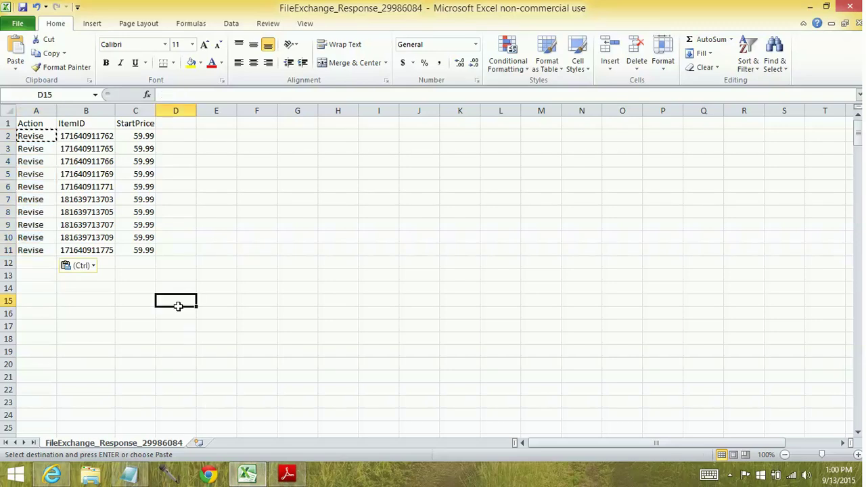
Step: Save the report on the Desktop as a comma-delimited CSV file named revise, keeping the CSV format
click(17, 24)
click(38, 62)
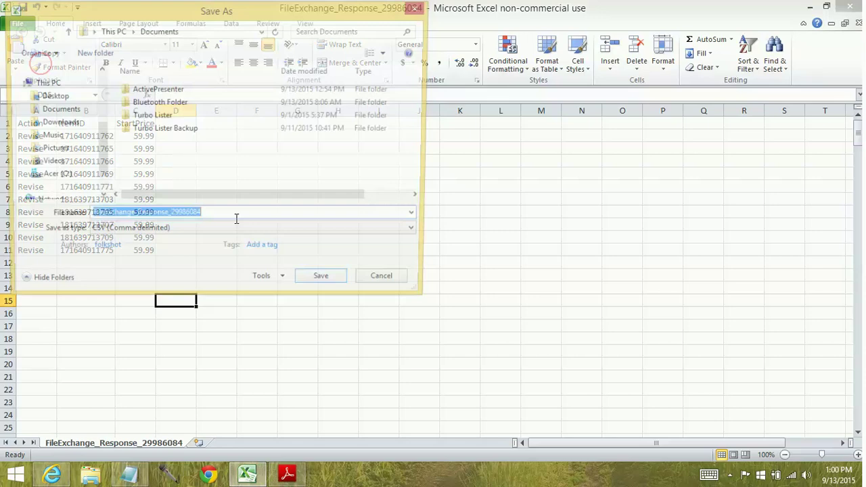
click(62, 97)
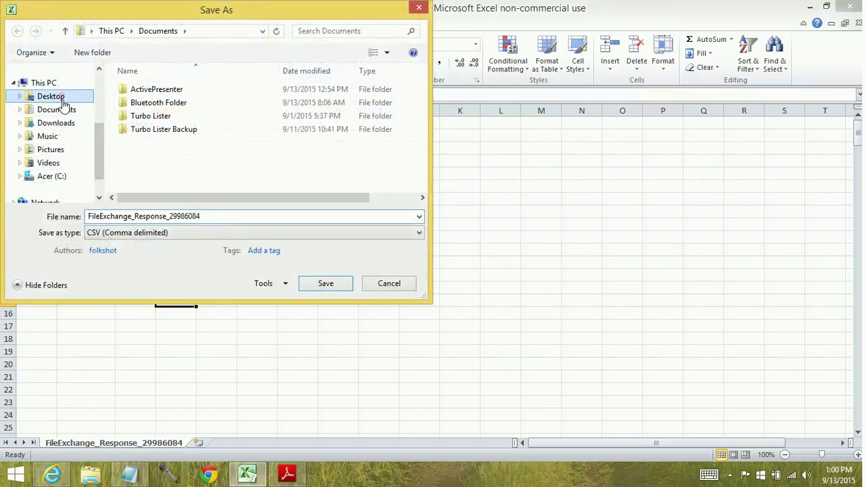
double_click(141, 216)
text(revis)
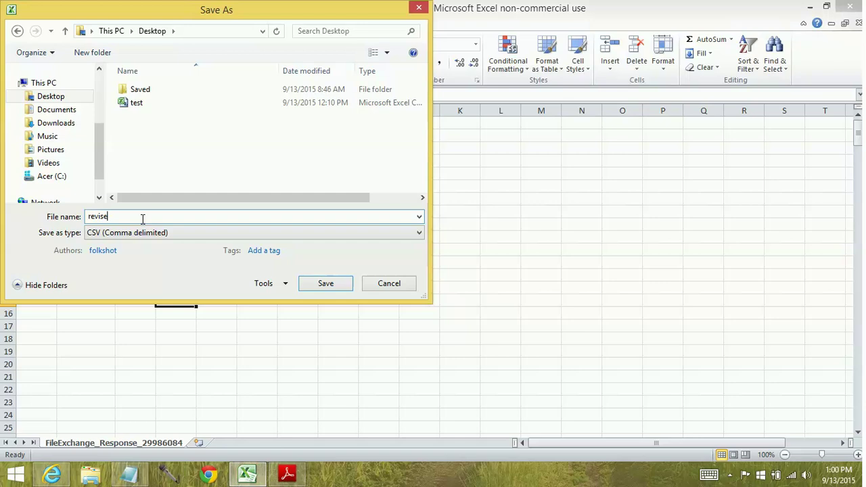
text(e)
key(Return)
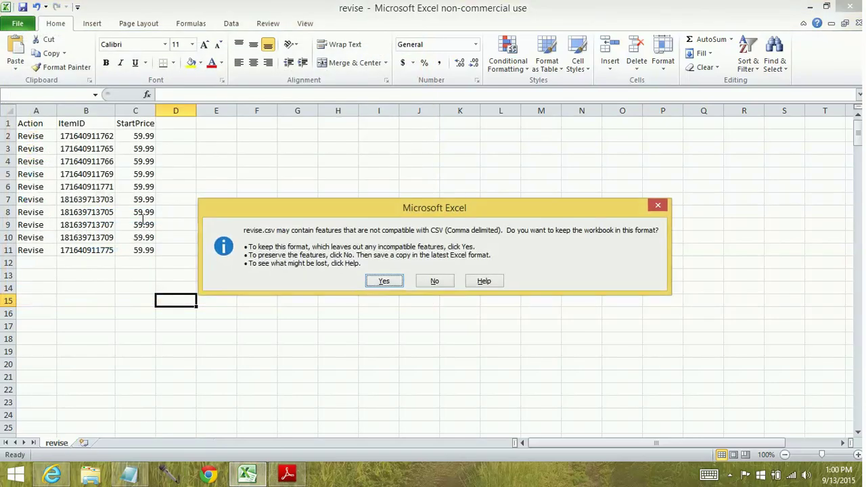
click(386, 283)
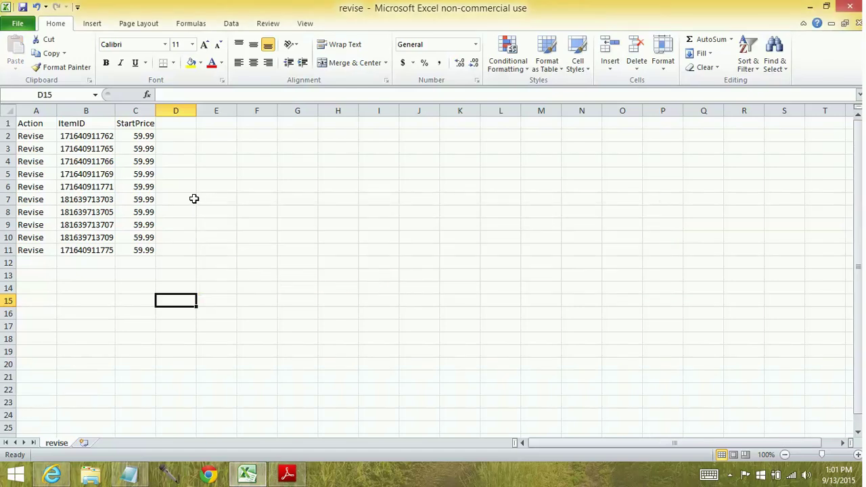
Step: Set the StartPrice in C2 to 54.99 and copy it to all listings through C11
click(142, 138)
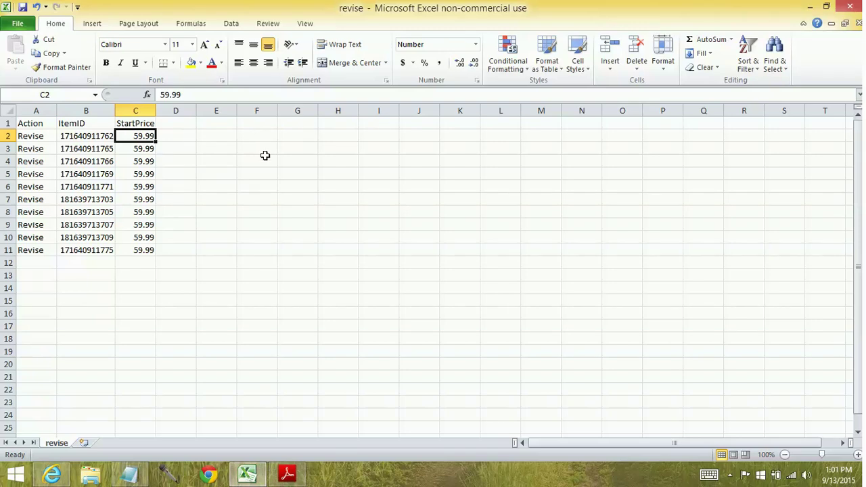
text(54.99)
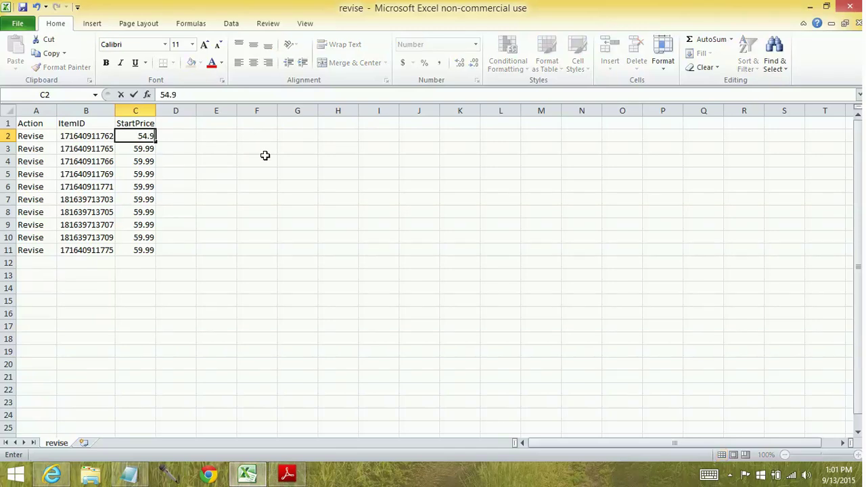
key(Return)
key(Up)
key(ctrl+c)
key(shift+Down)
key(shift+Down)
key(shift+Down)
key(shift+Down)
key(shift+Down)
key(shift+Down)
key(shift+Down)
key(shift+Down)
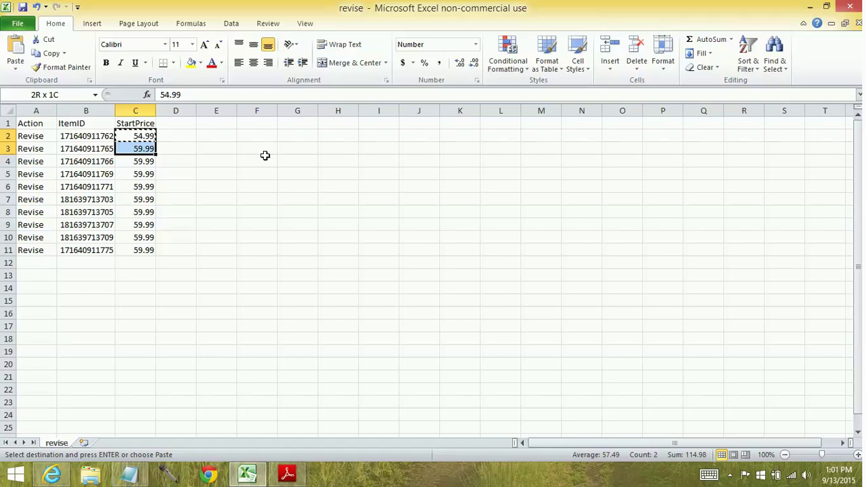
key(shift+Down)
key(ctrl+v)
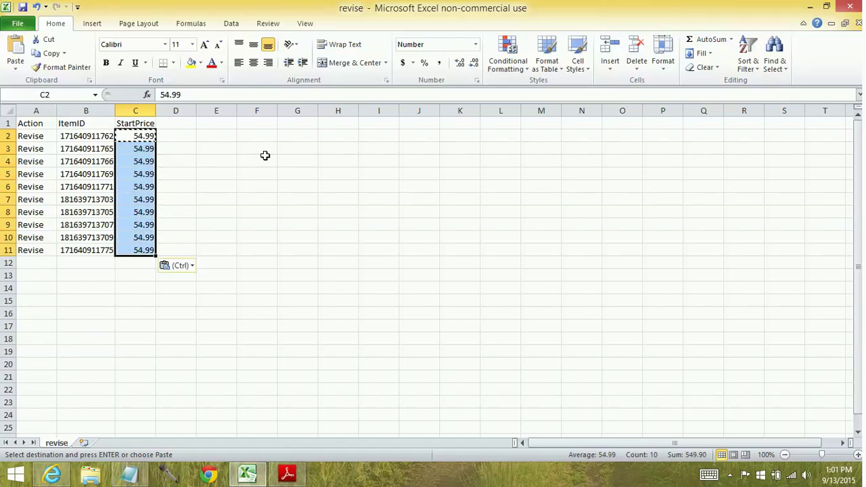
Step: Save revise.csv in CSV format and close the workbook without saving it again
click(22, 7)
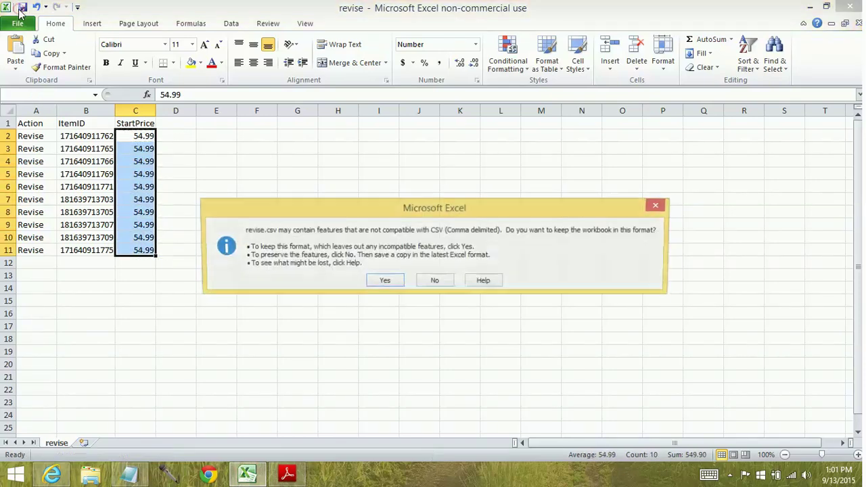
click(384, 280)
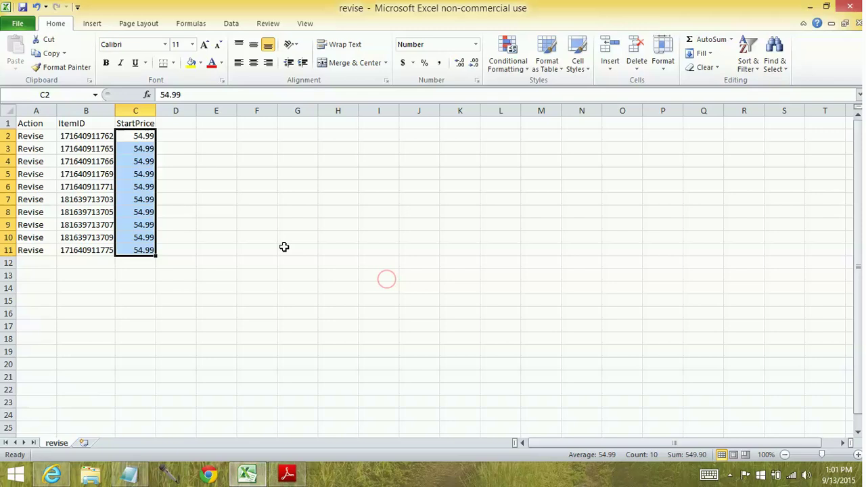
click(284, 247)
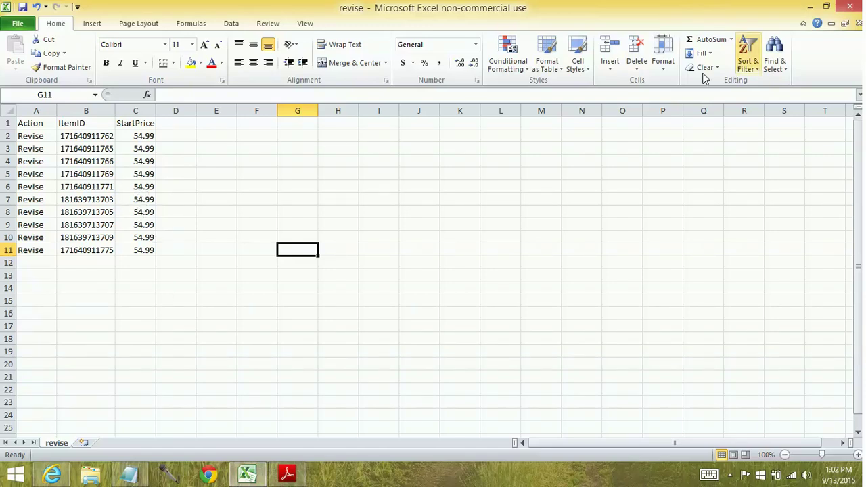
click(859, 6)
click(417, 252)
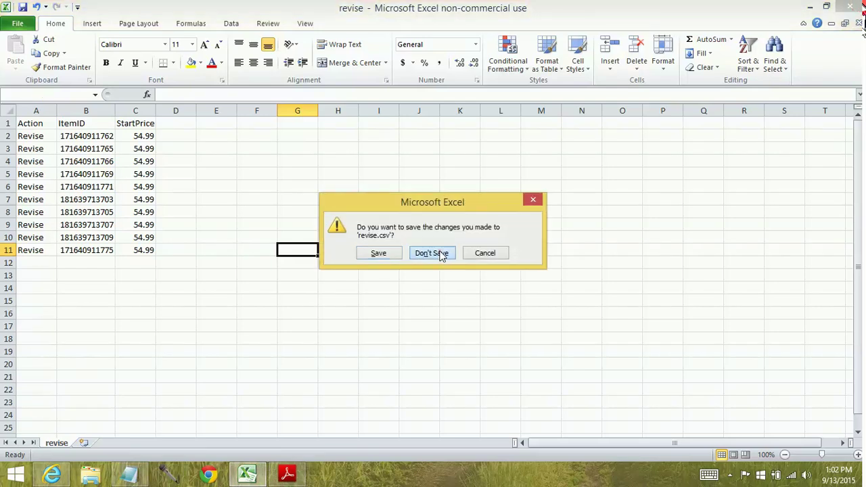
Step: Switch to eBay in Internet Explorer and open the File Exchange page for uploading files
click(52, 475)
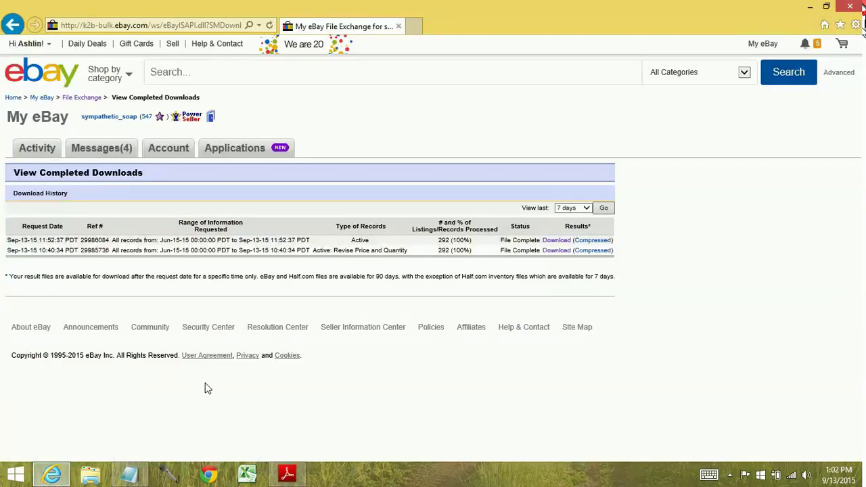
click(82, 98)
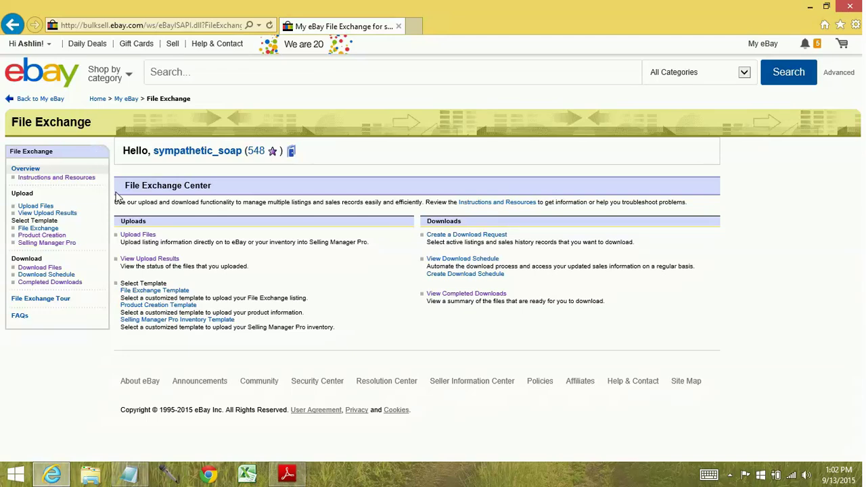
click(37, 207)
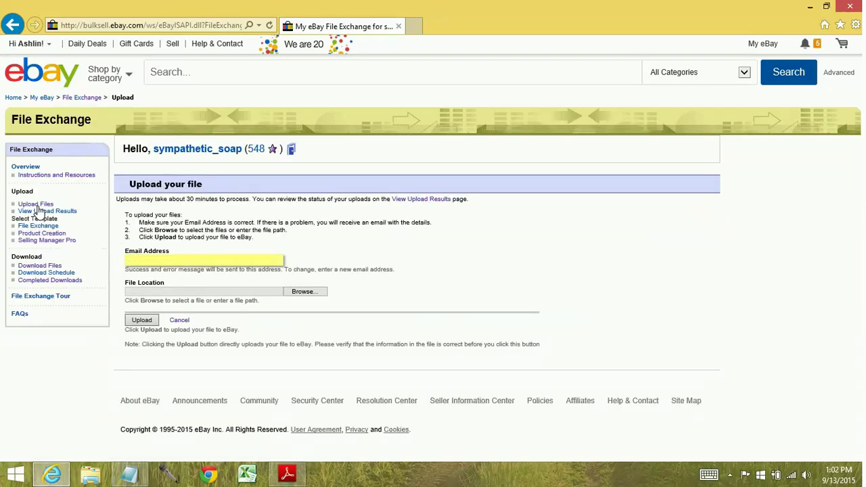
Step: Select revise.csv from the Desktop as the file location and upload it to eBay
click(303, 292)
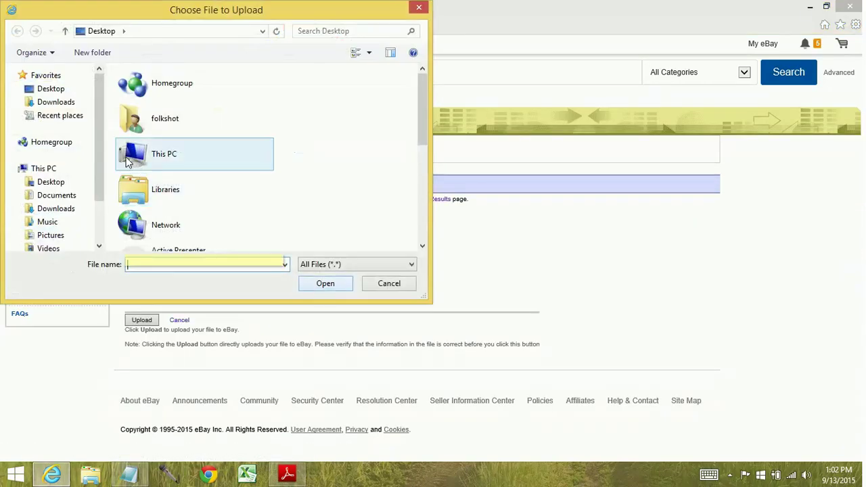
drag(422, 103, 435, 232)
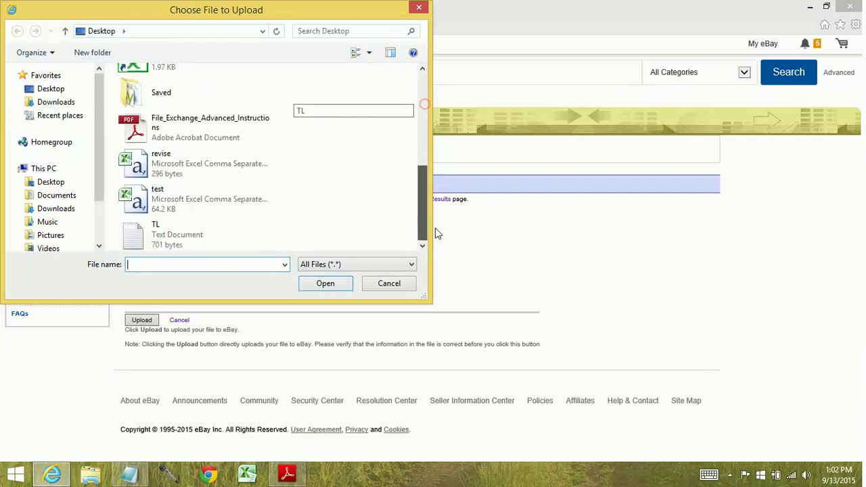
click(160, 163)
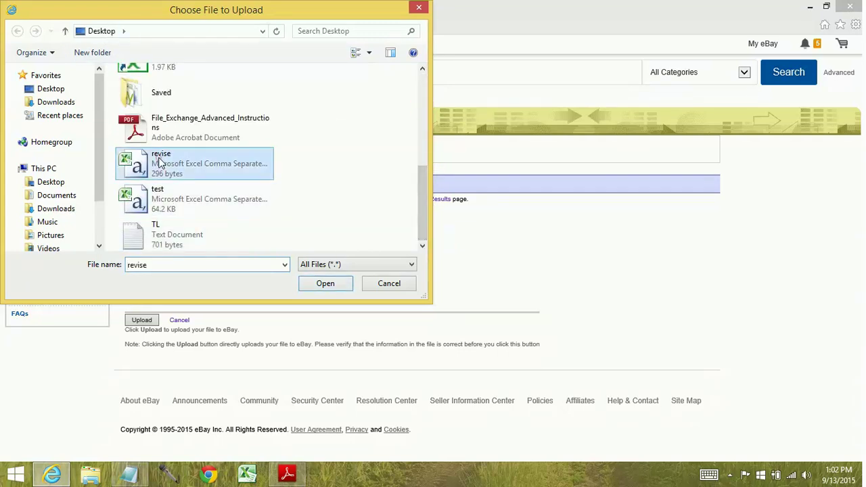
click(325, 283)
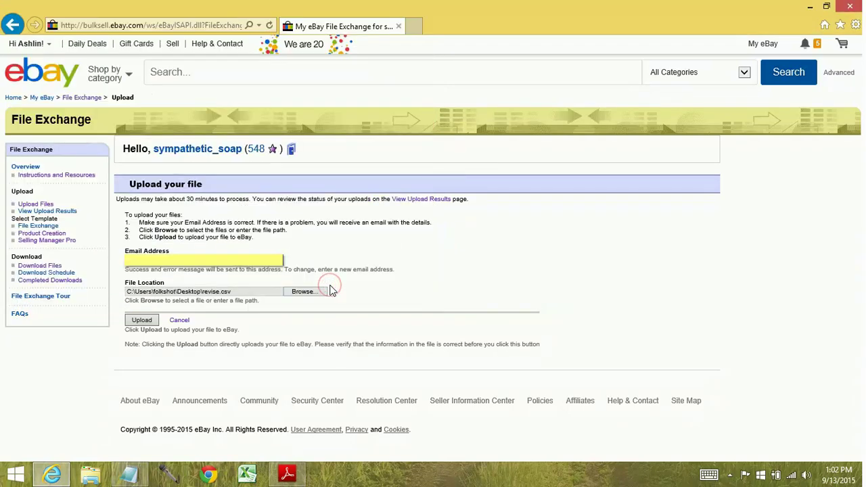
click(146, 322)
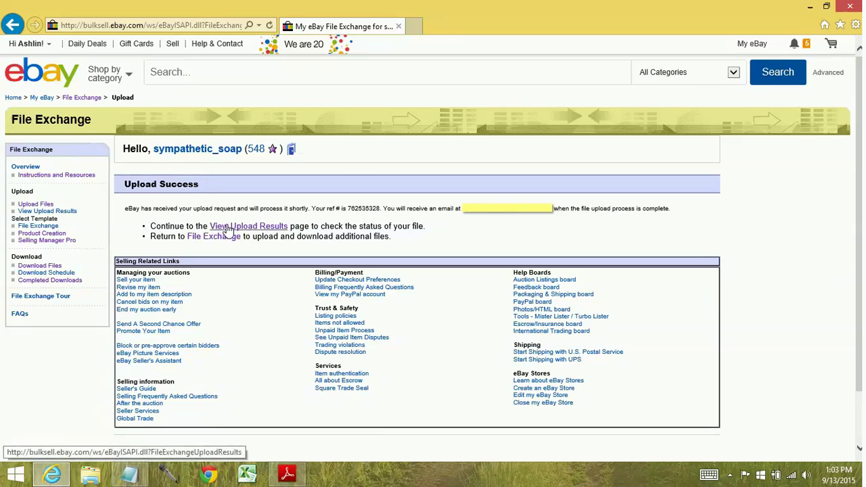
Step: Open the upload results for File Exchange and refresh the last 24 hours to check the file's processing status
click(59, 213)
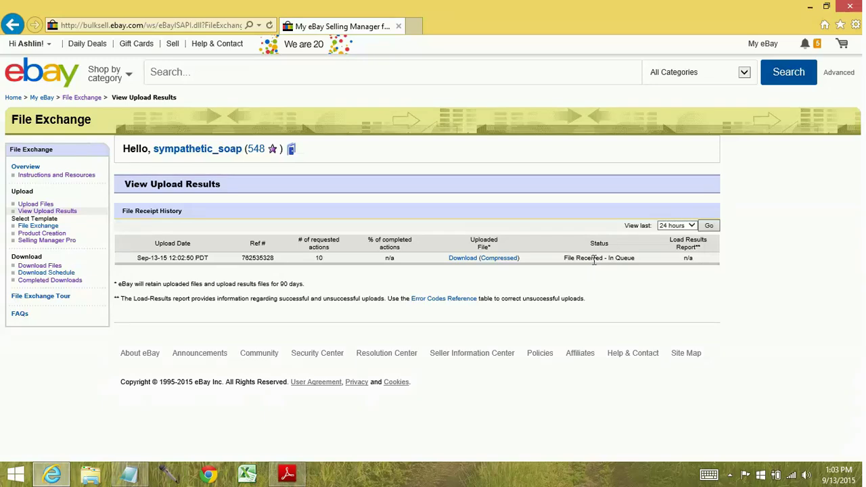
click(708, 227)
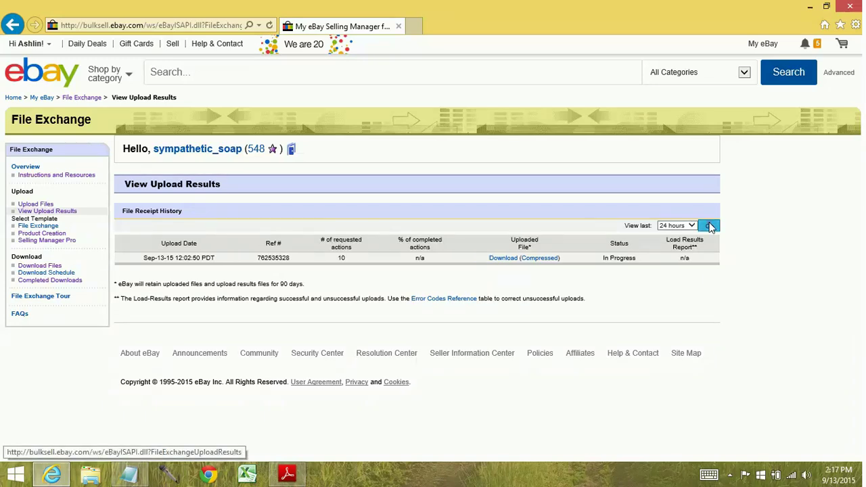
click(709, 226)
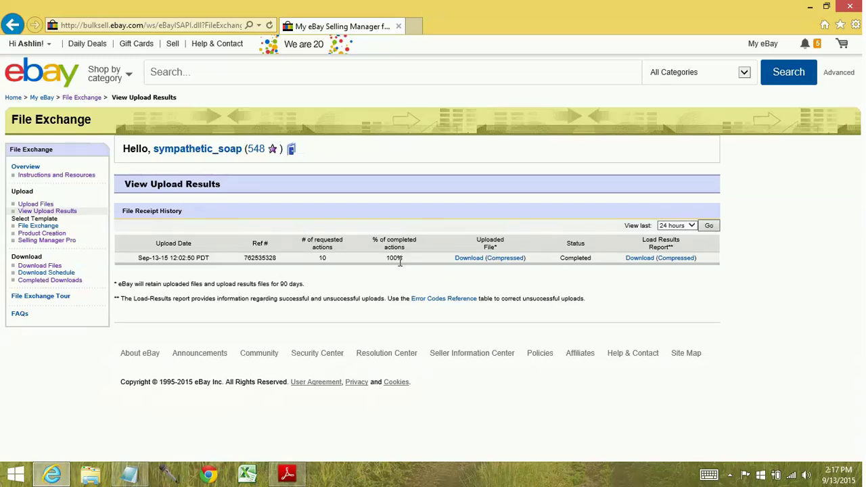
Step: Open the upload's load results report in Excel and review its error message, code, message and ItemID entries
click(641, 264)
click(587, 449)
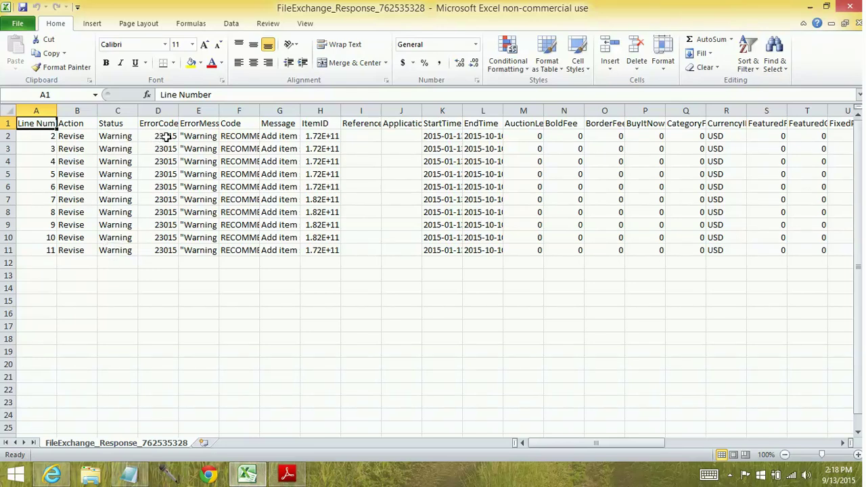
click(205, 137)
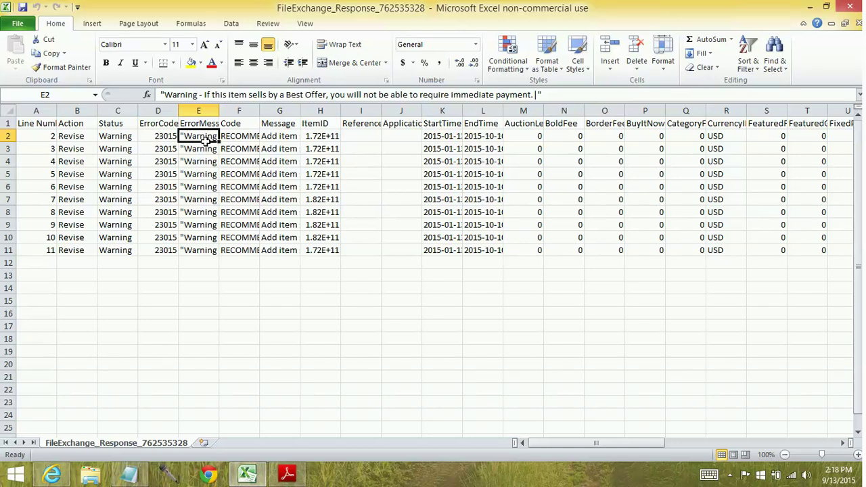
click(233, 139)
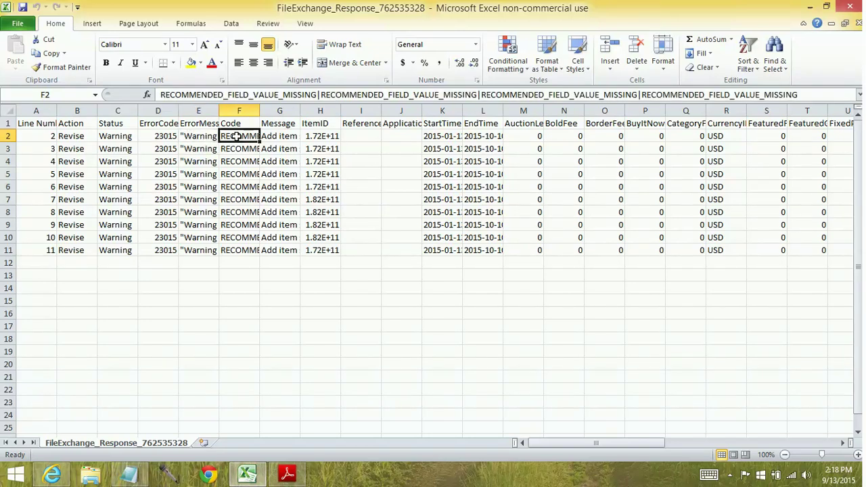
click(280, 137)
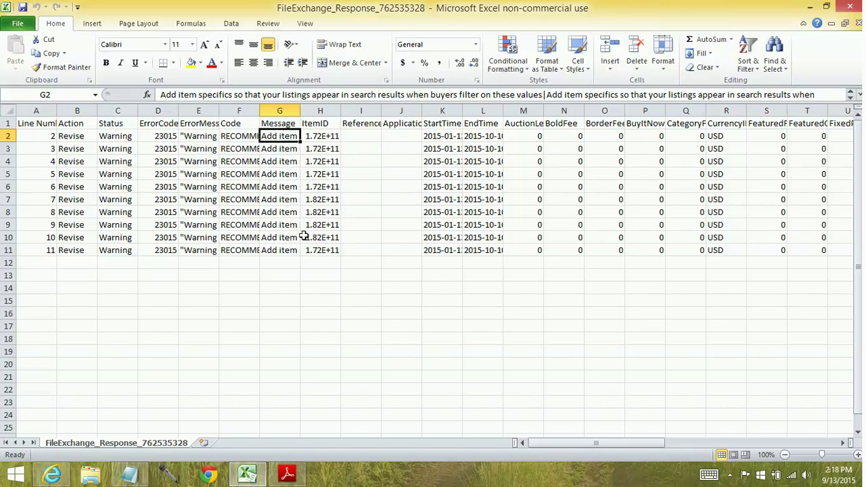
click(325, 138)
click(325, 149)
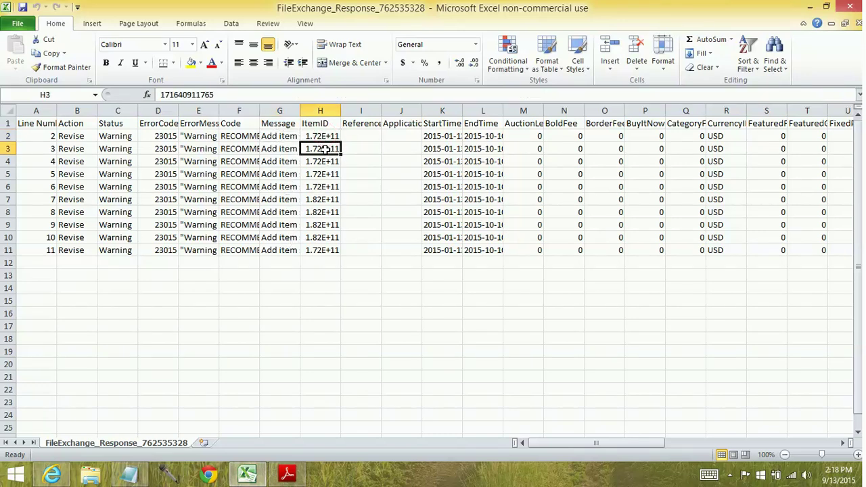
click(331, 164)
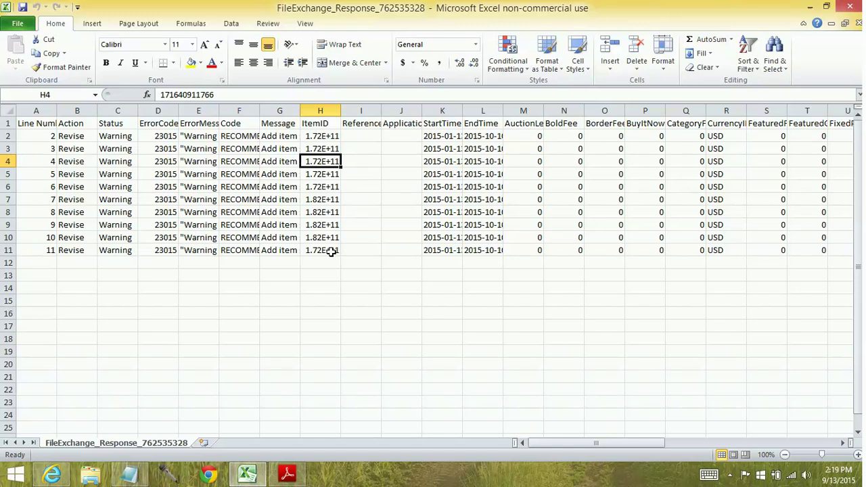
Step: Copy the first listing's full ItemID from cell H2 of the load results report
click(319, 135)
click(185, 93)
double_click(229, 93)
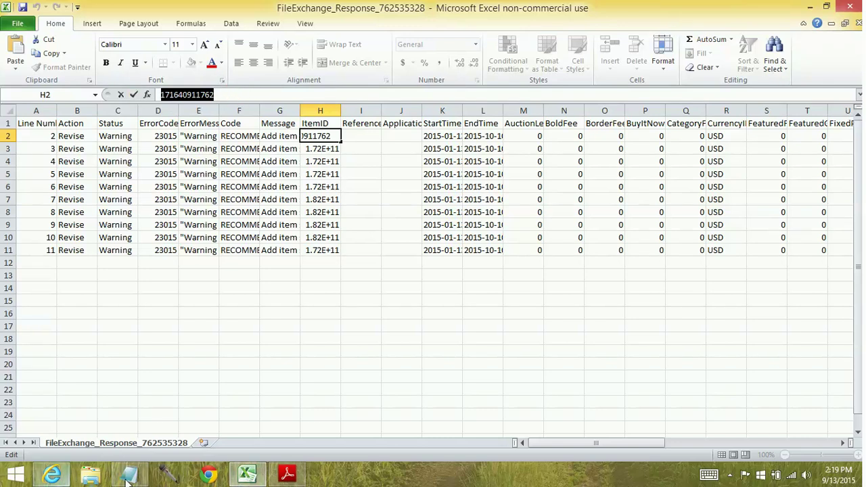
Step: Look up the copied ItemID on eBay in a new browser tab to check the listing's price, and return to the upload results
click(59, 476)
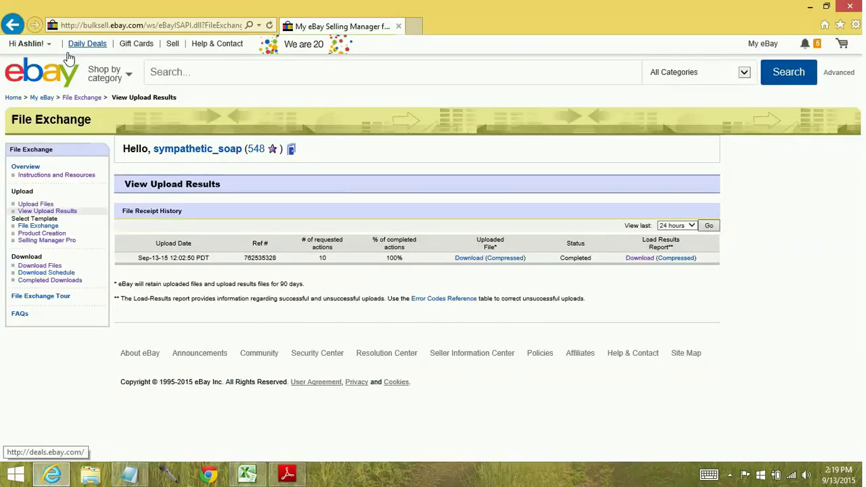
middle_click(57, 81)
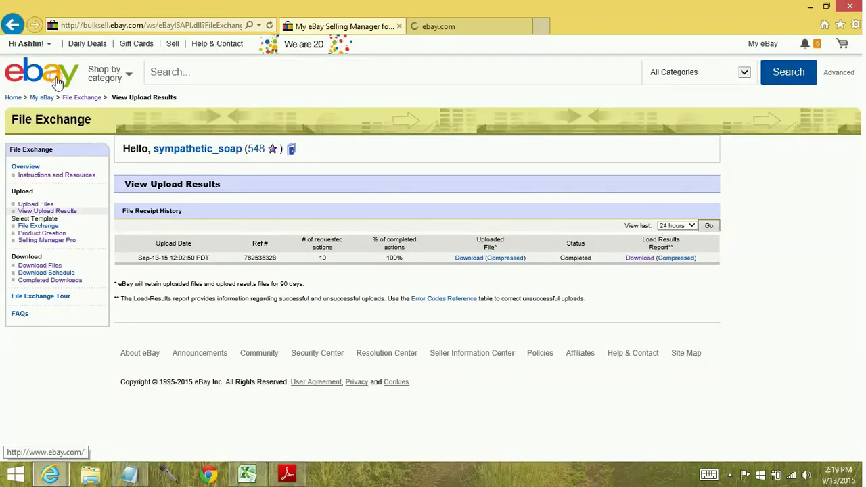
click(450, 27)
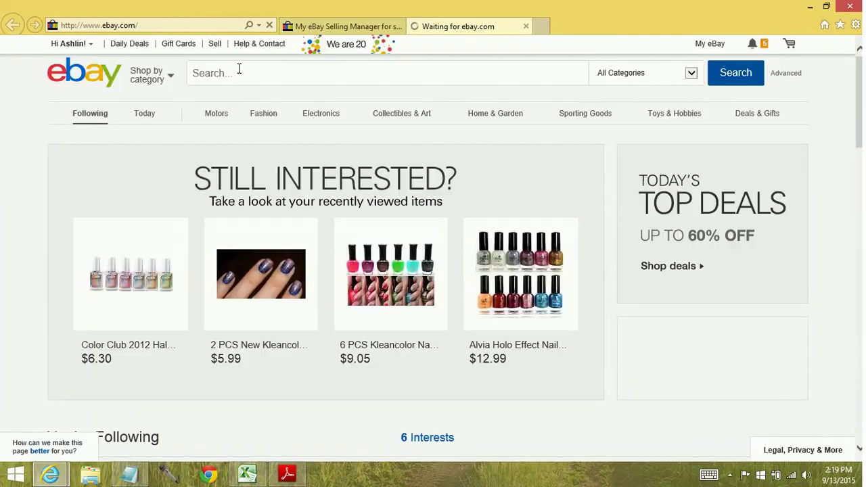
click(246, 79)
key(ctrl+v)
key(Return)
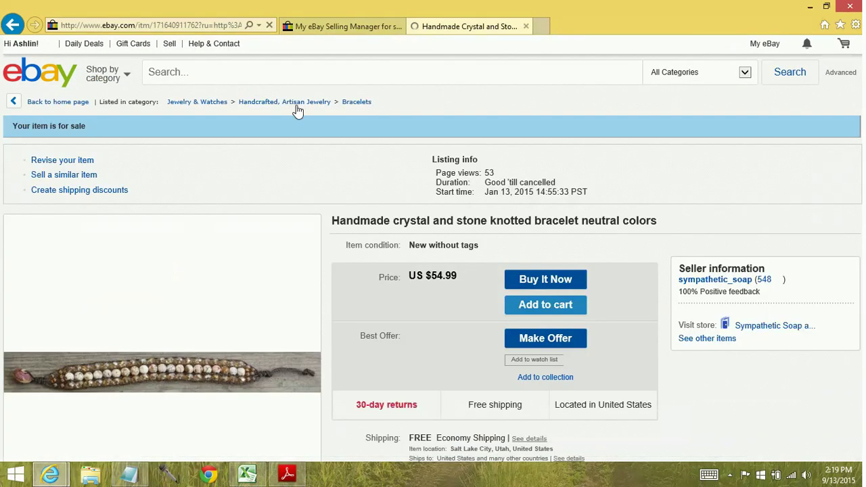
click(360, 31)
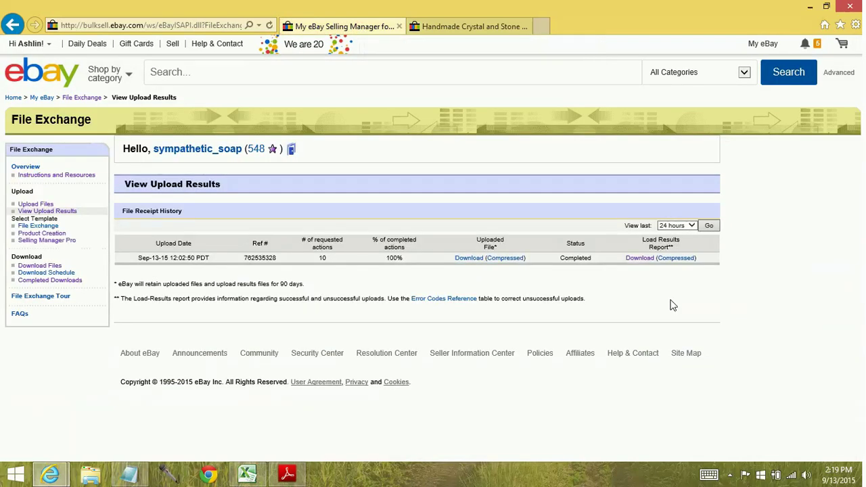